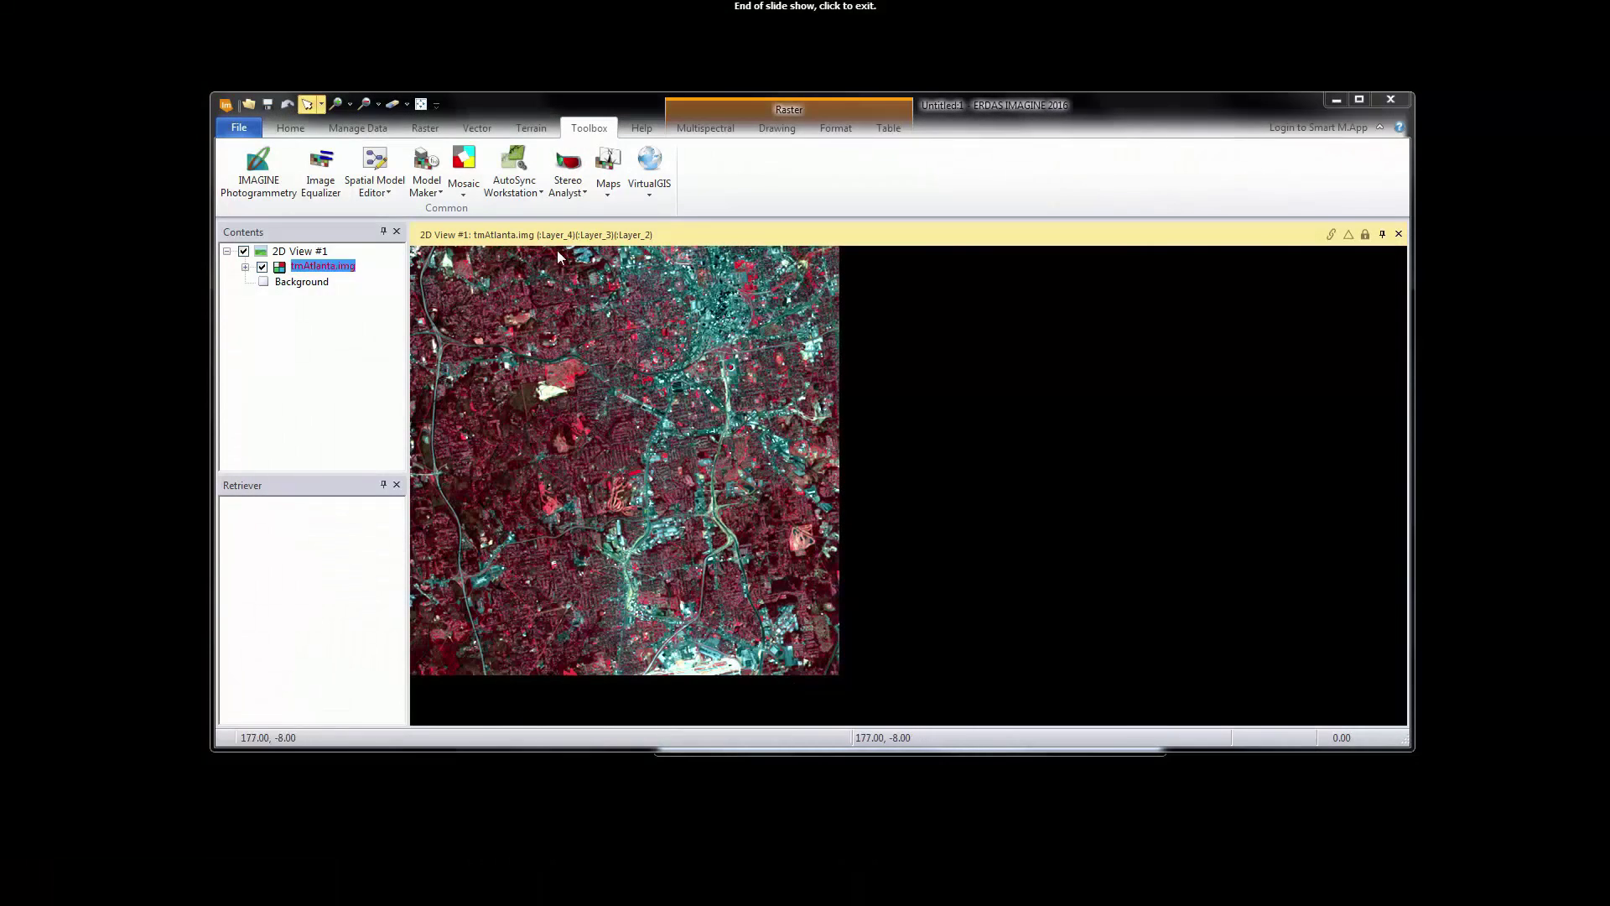
# - Create a new AutoSync project 'astest' with Resample geocorrection and an astest.html summary report
pyautogui.click(513, 165)
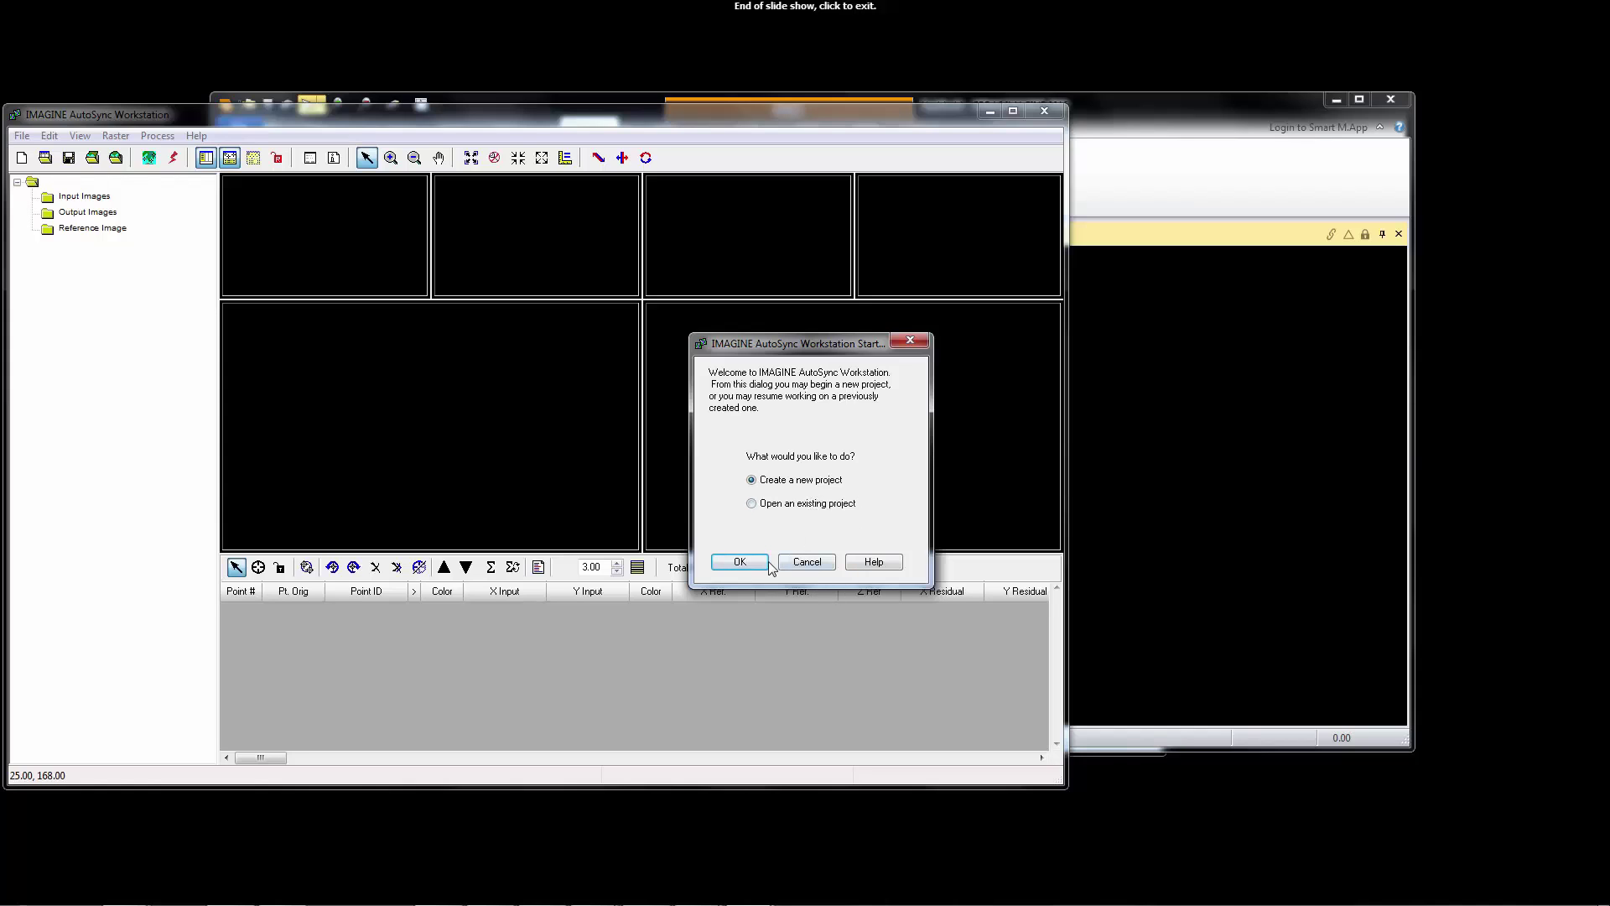
pyautogui.click(740, 562)
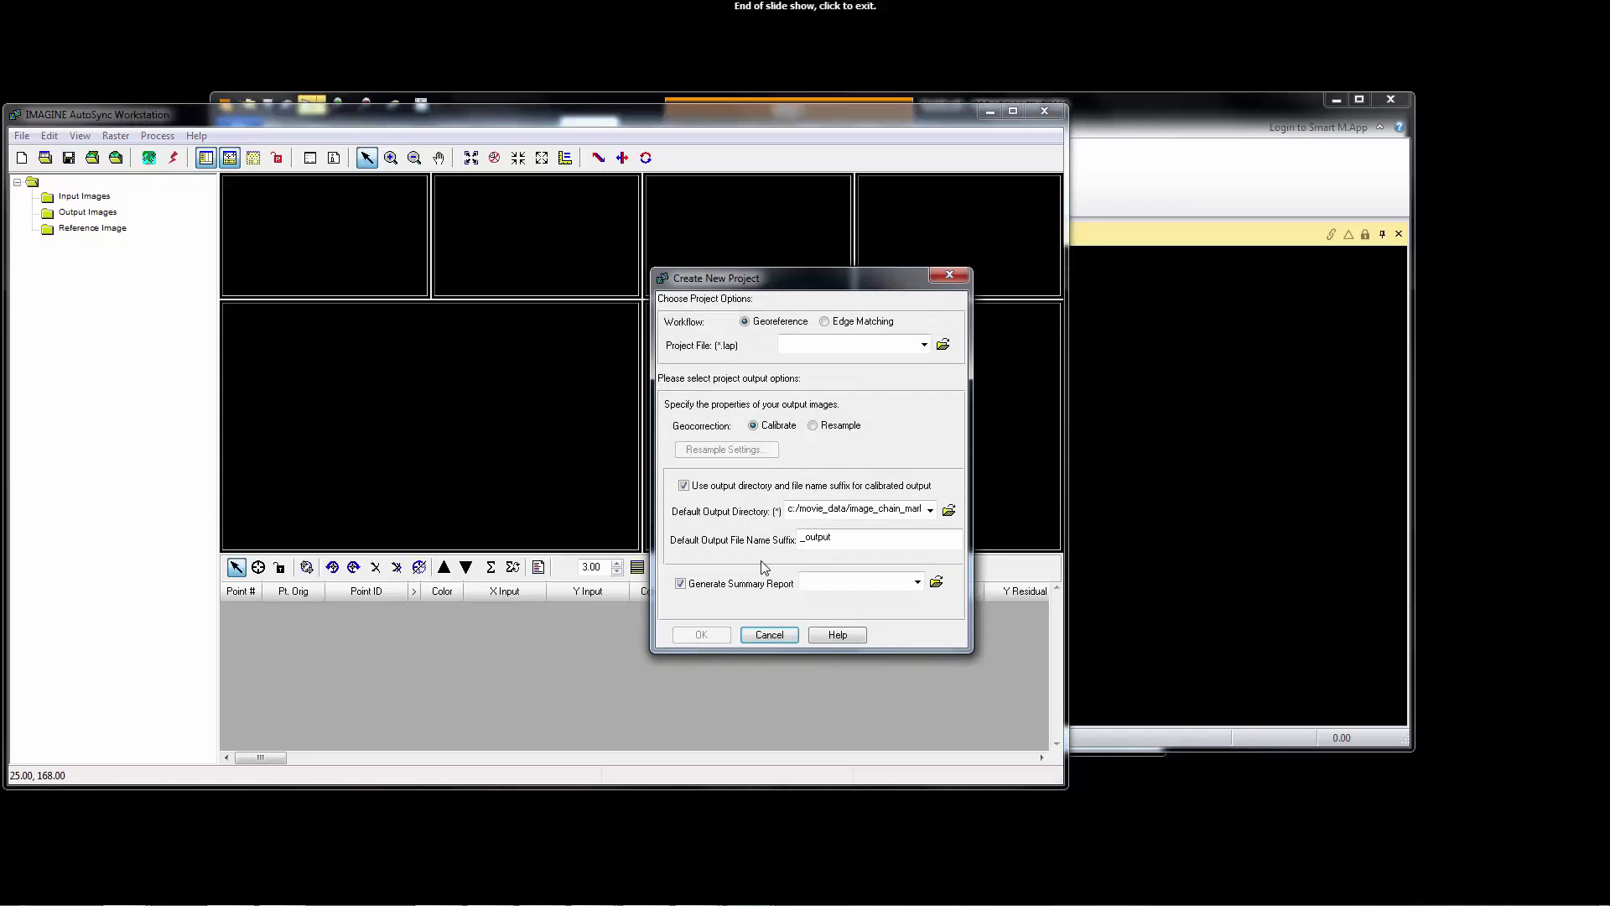
pyautogui.click(839, 345)
pyautogui.write('astest')
pyautogui.press('Tab')
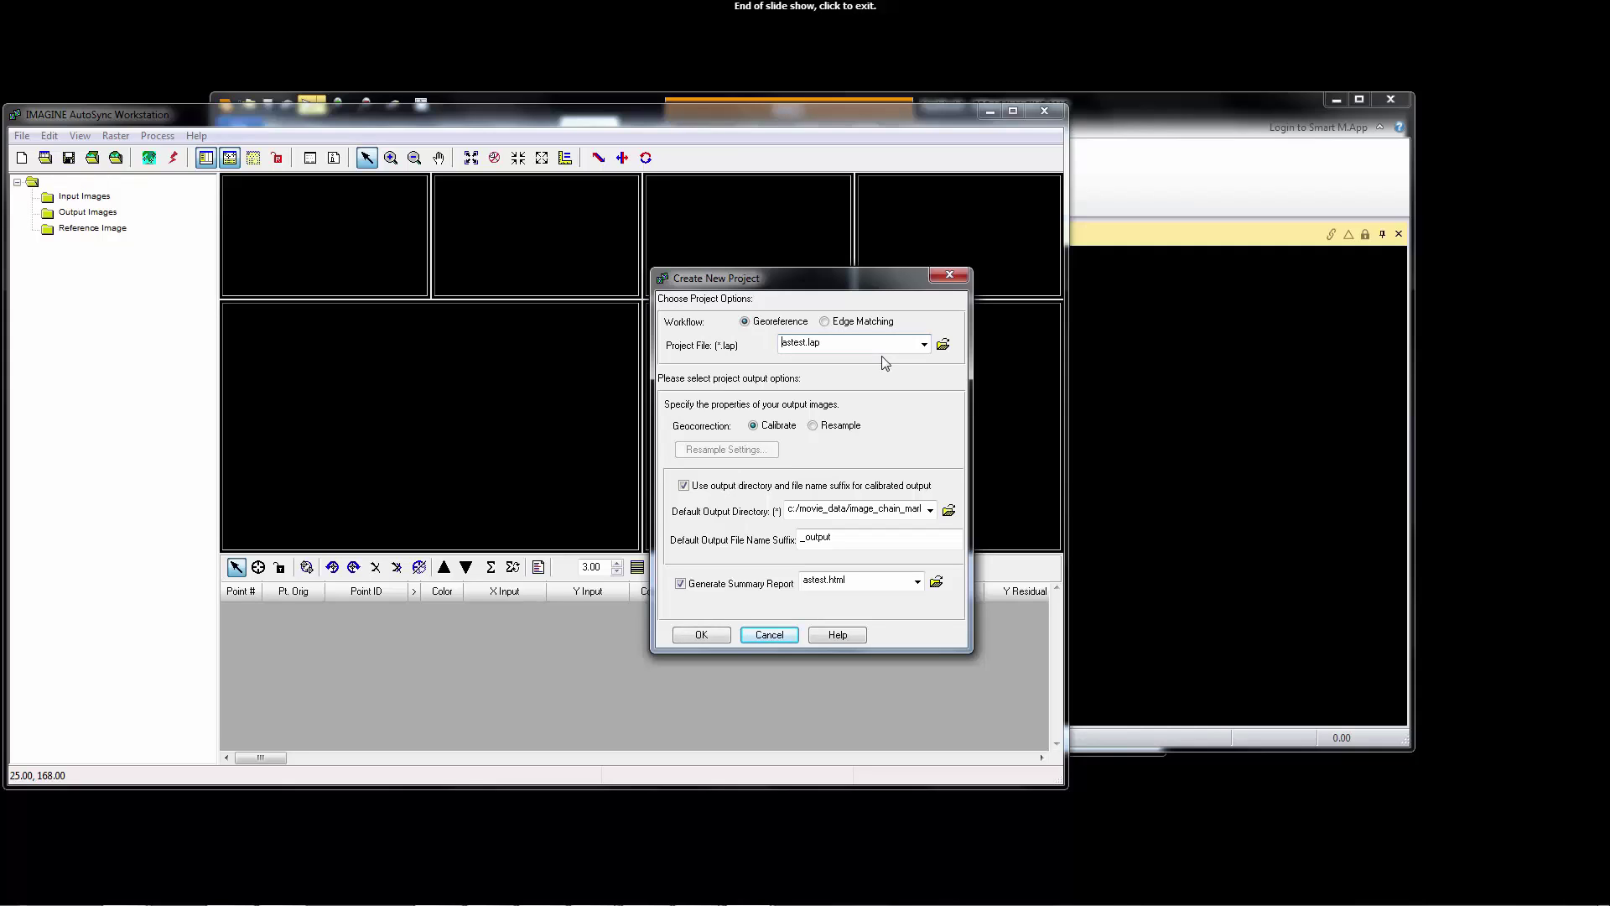
pyautogui.click(814, 426)
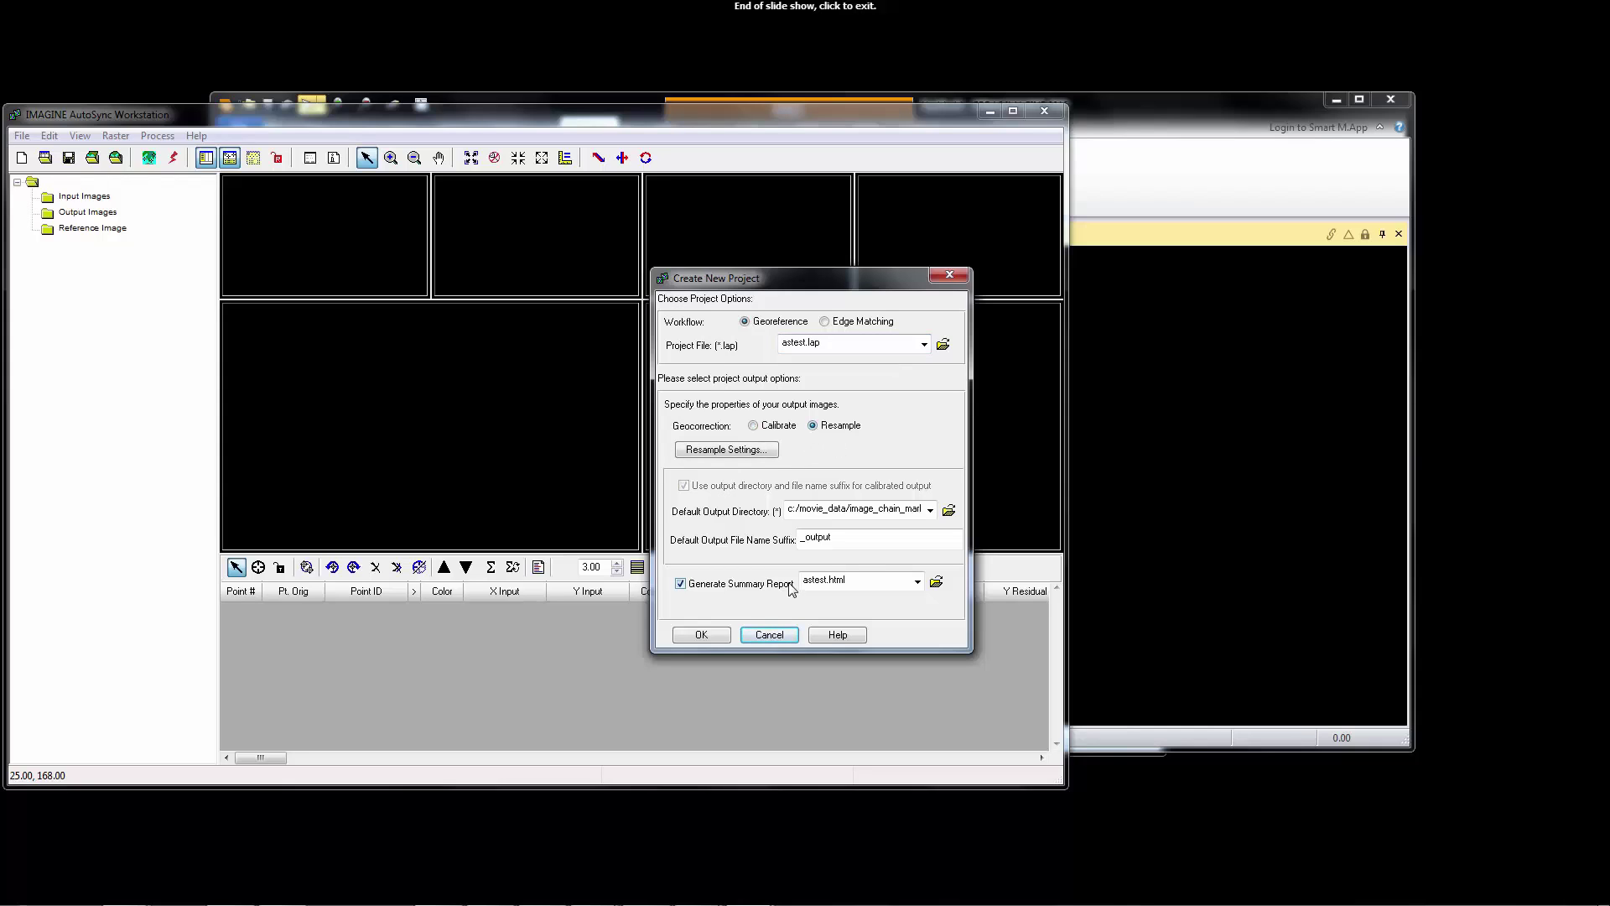
# - Create the project and load tmAtlanta.img as the input image
pyautogui.click(702, 635)
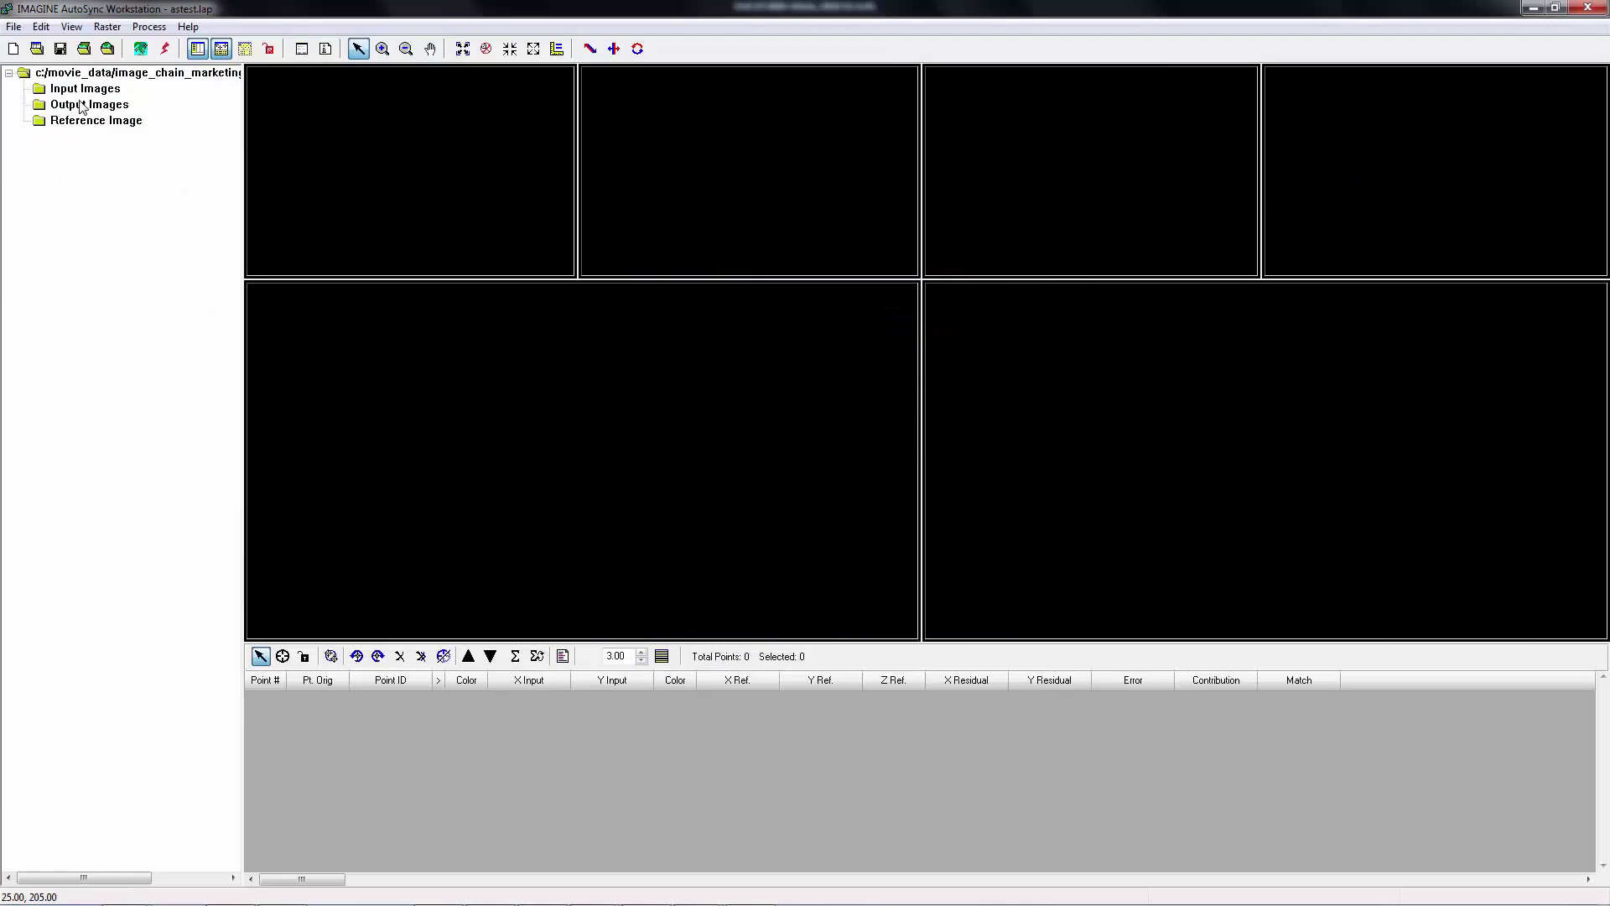
pyautogui.click(83, 92)
pyautogui.doubleClick(83, 92)
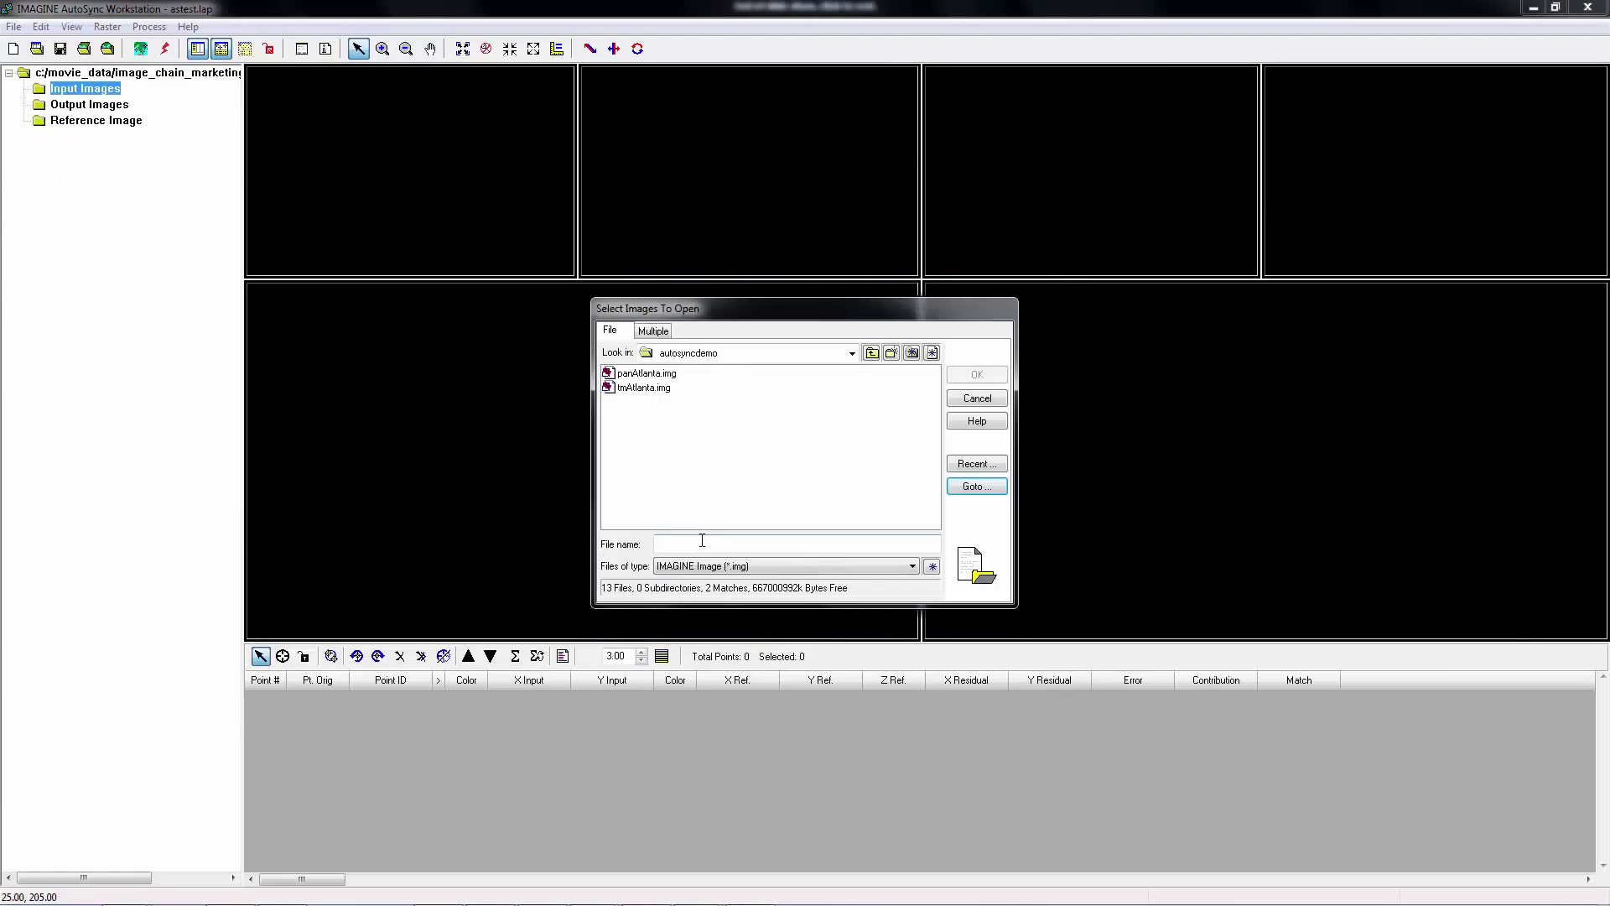
pyautogui.click(646, 389)
pyautogui.click(977, 375)
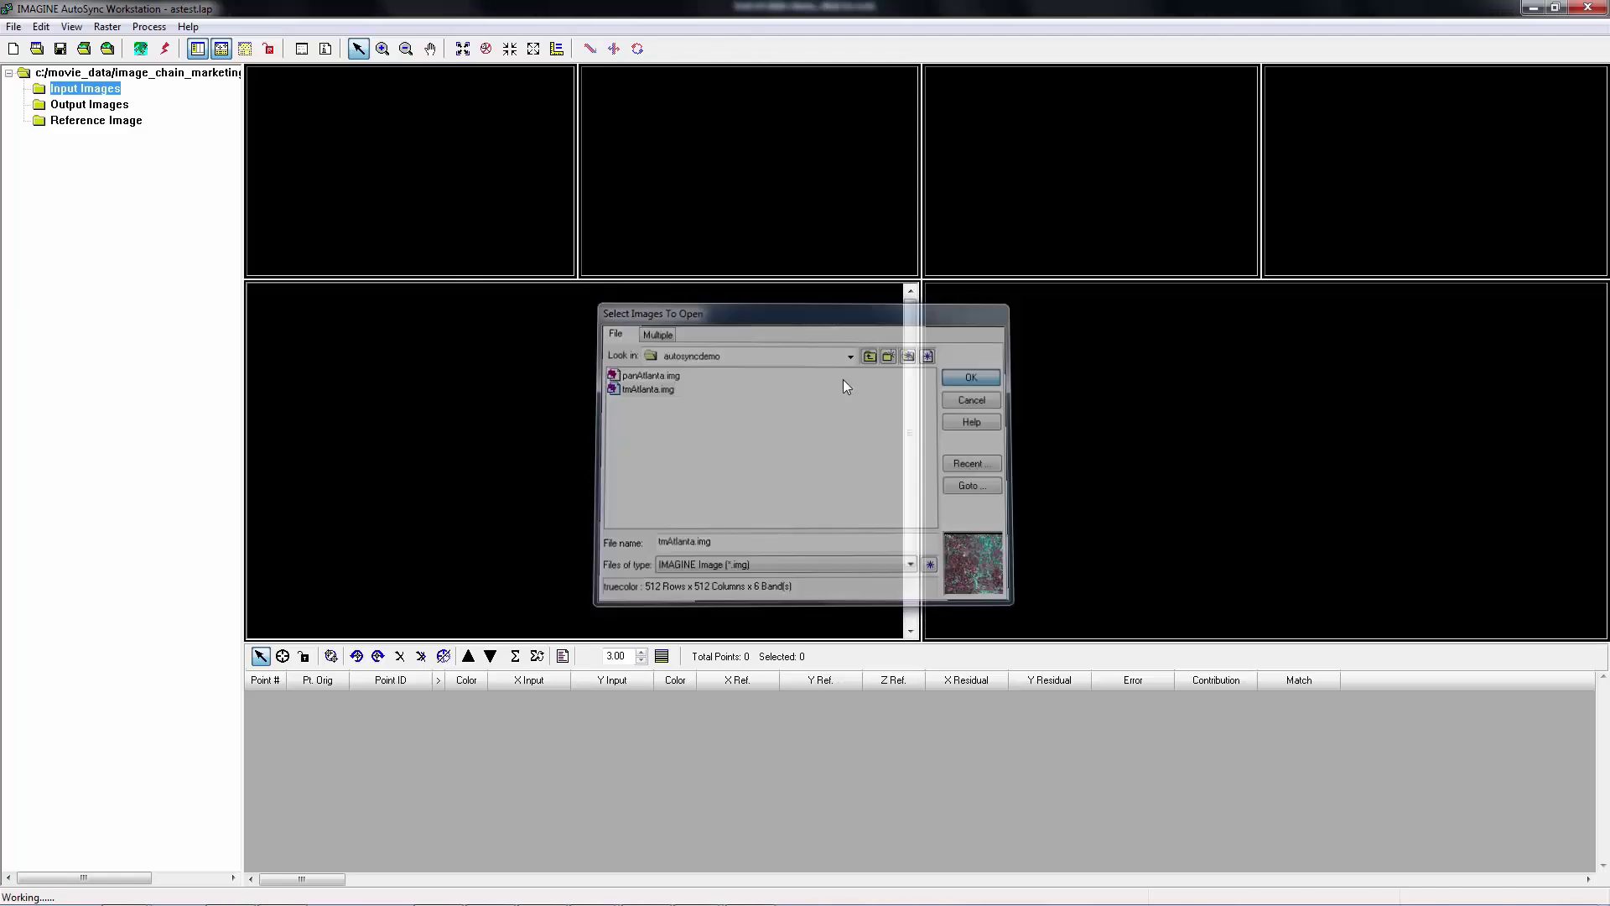
# - Set panAtlanta.img as the reference image
pyautogui.rightClick(92, 136)
pyautogui.click(147, 166)
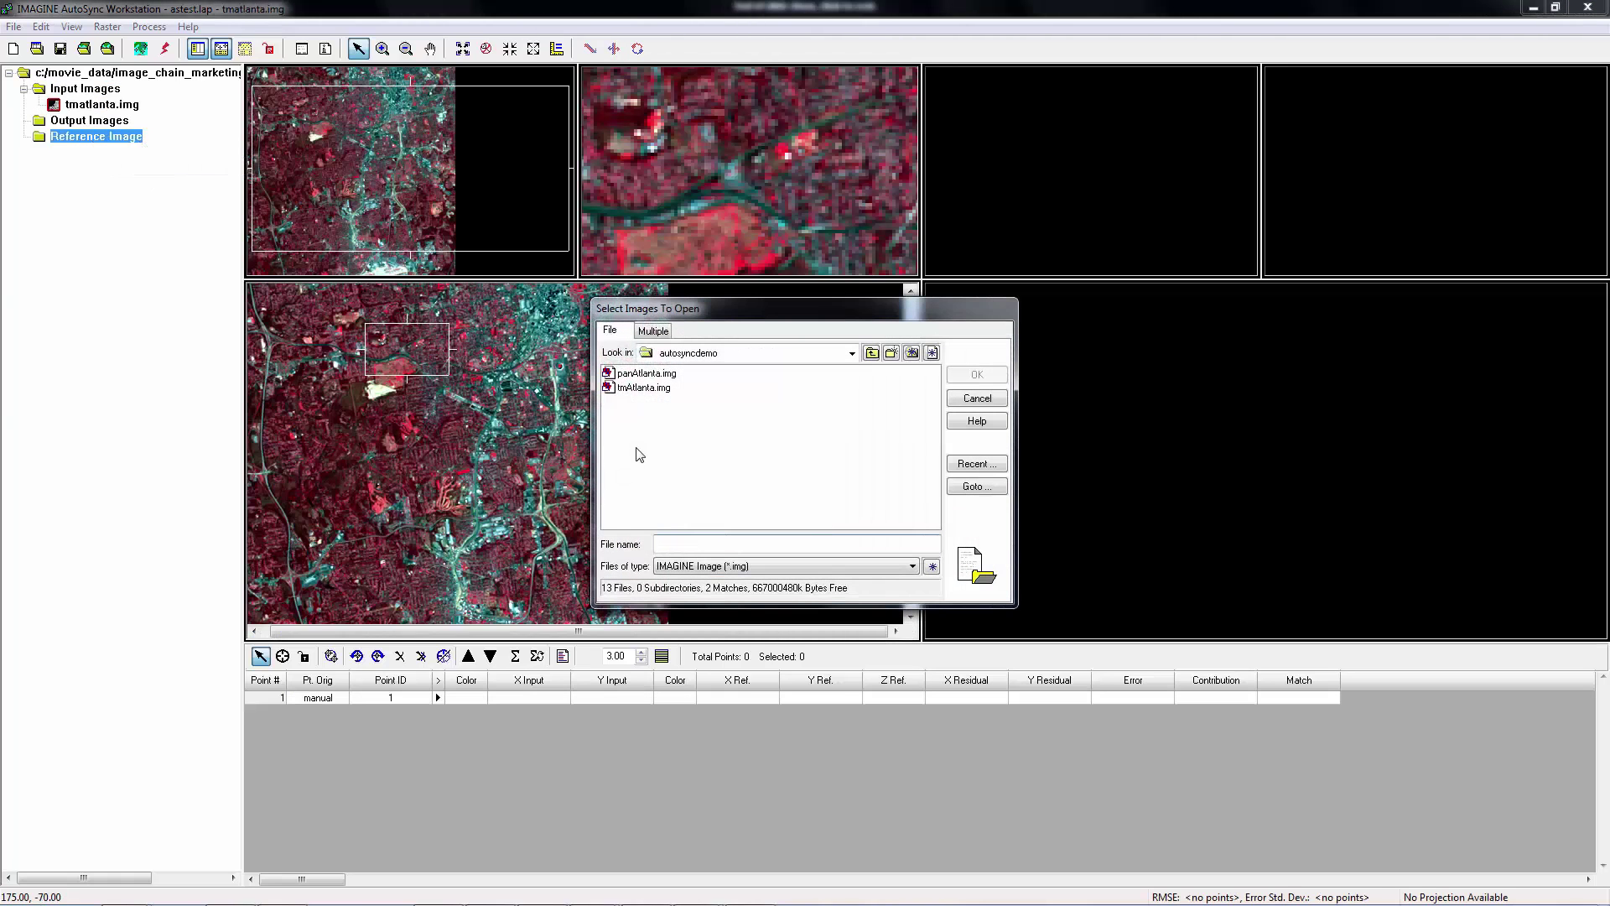
pyautogui.click(645, 373)
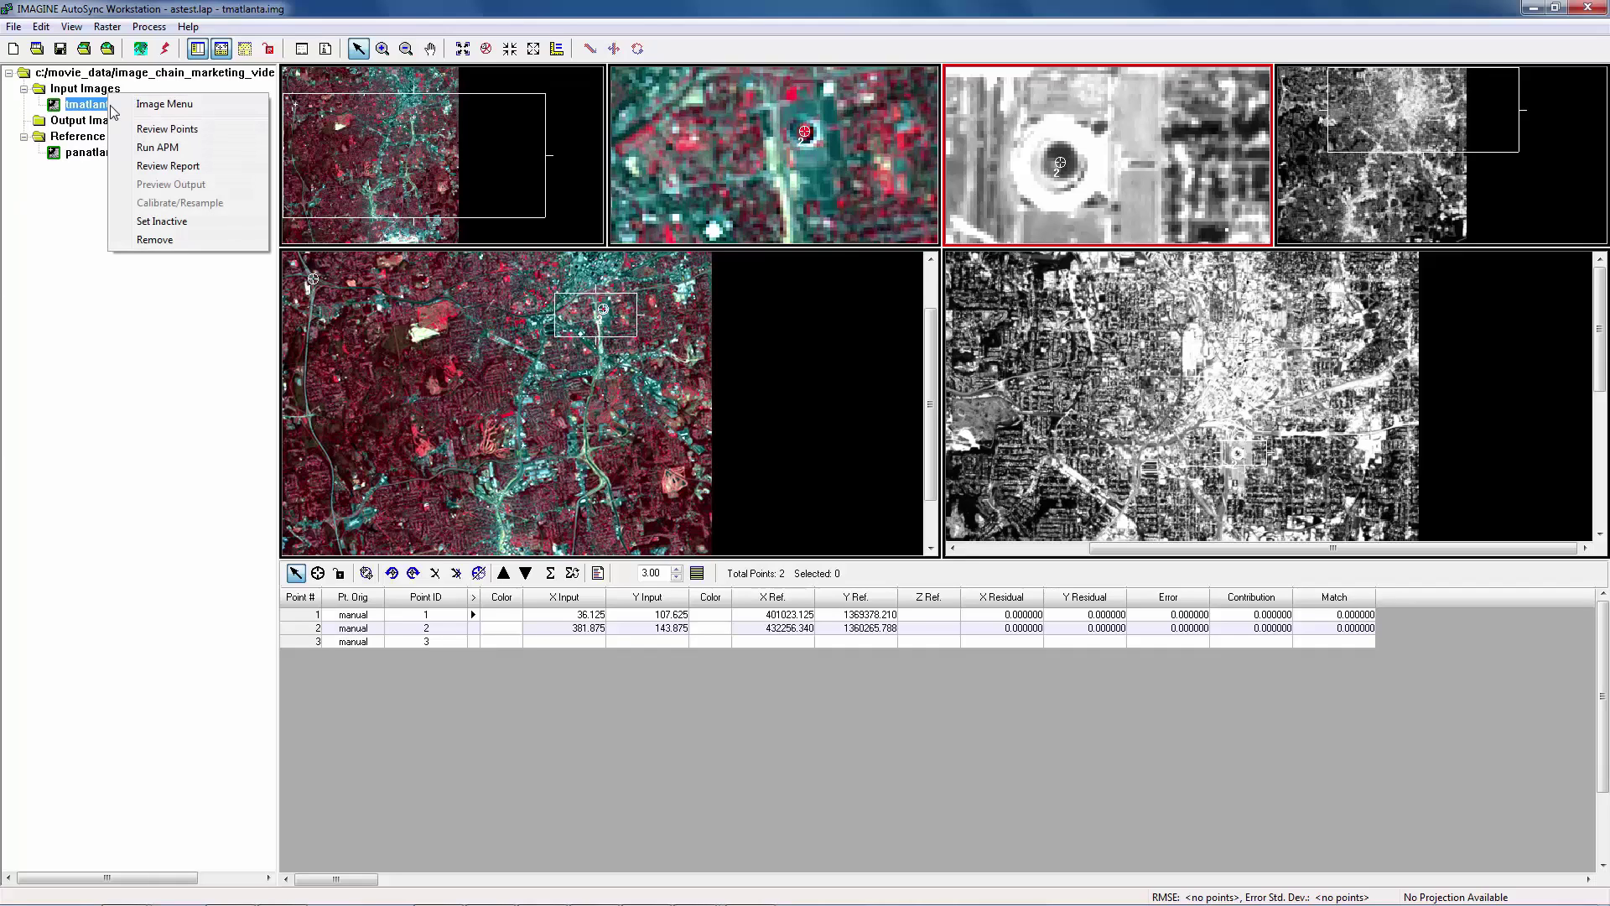
# - Run APM on tmatlanta.img, adding ten tie points for 12 total at RMSE 0.27 pixels
pyautogui.click(155, 148)
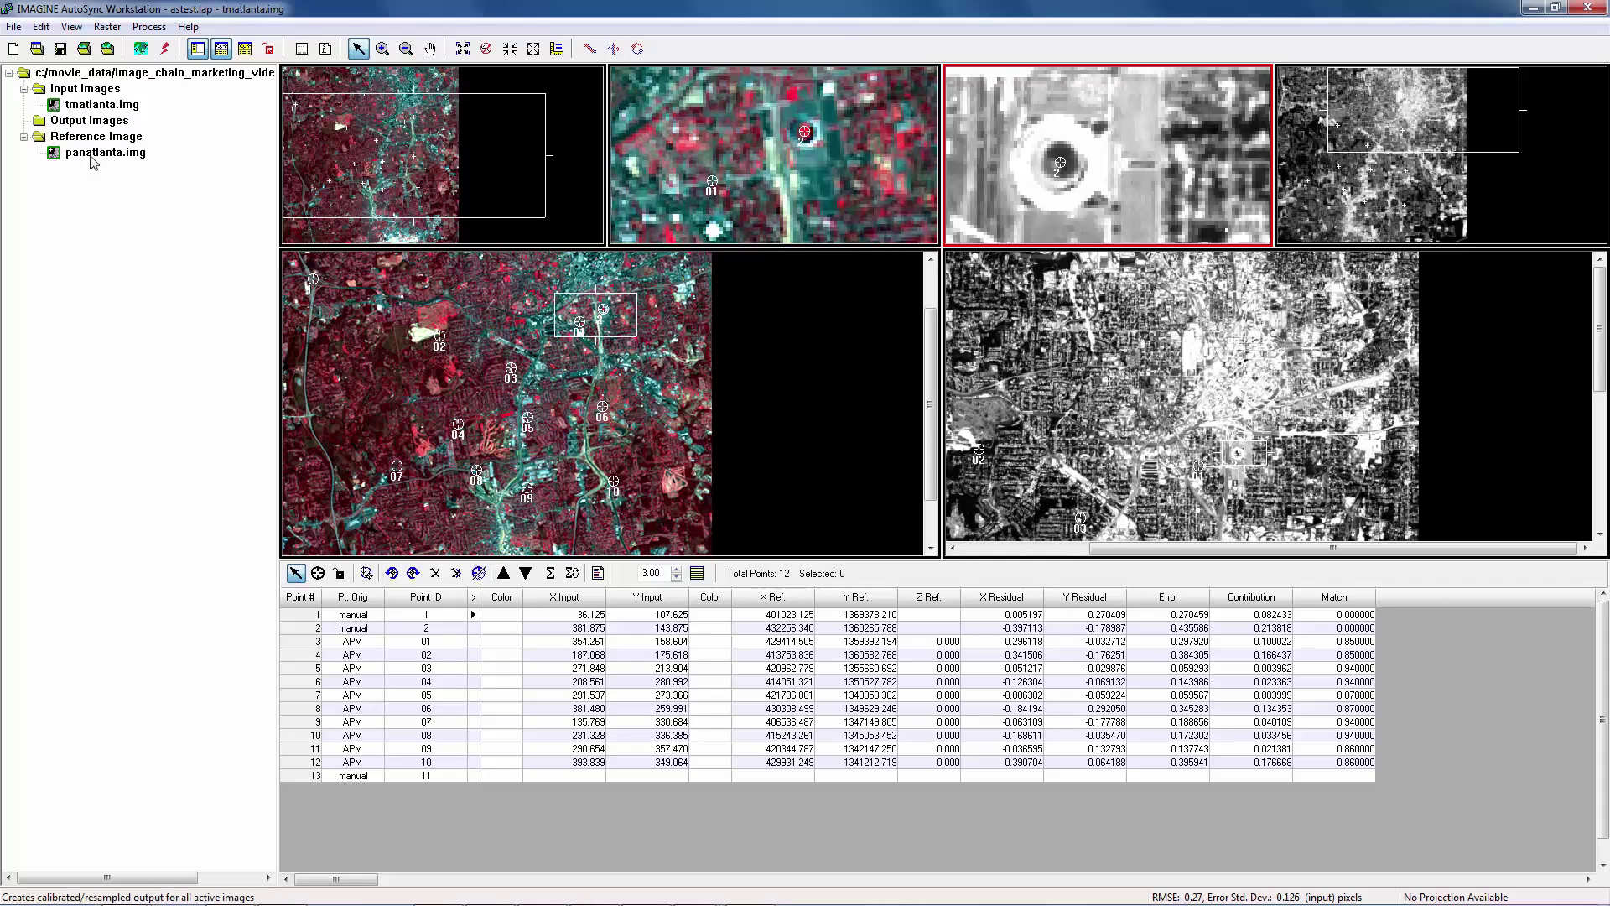
pyautogui.click(150, 27)
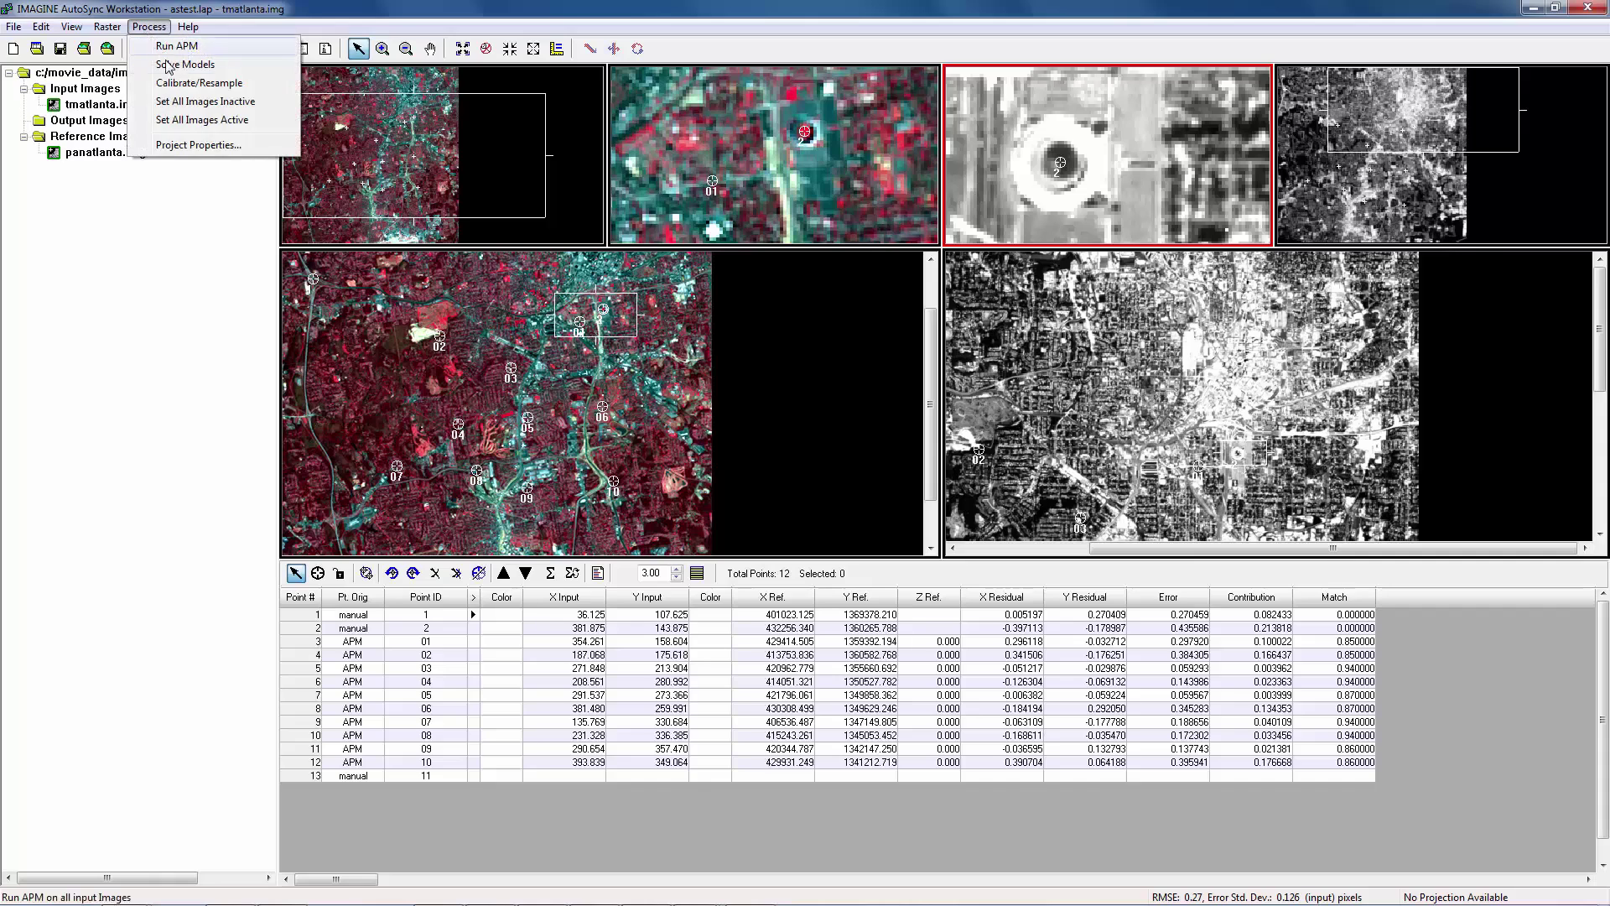
# - In Project Properties, set APM starting column and line to 64 and both increments to 128
pyautogui.click(168, 146)
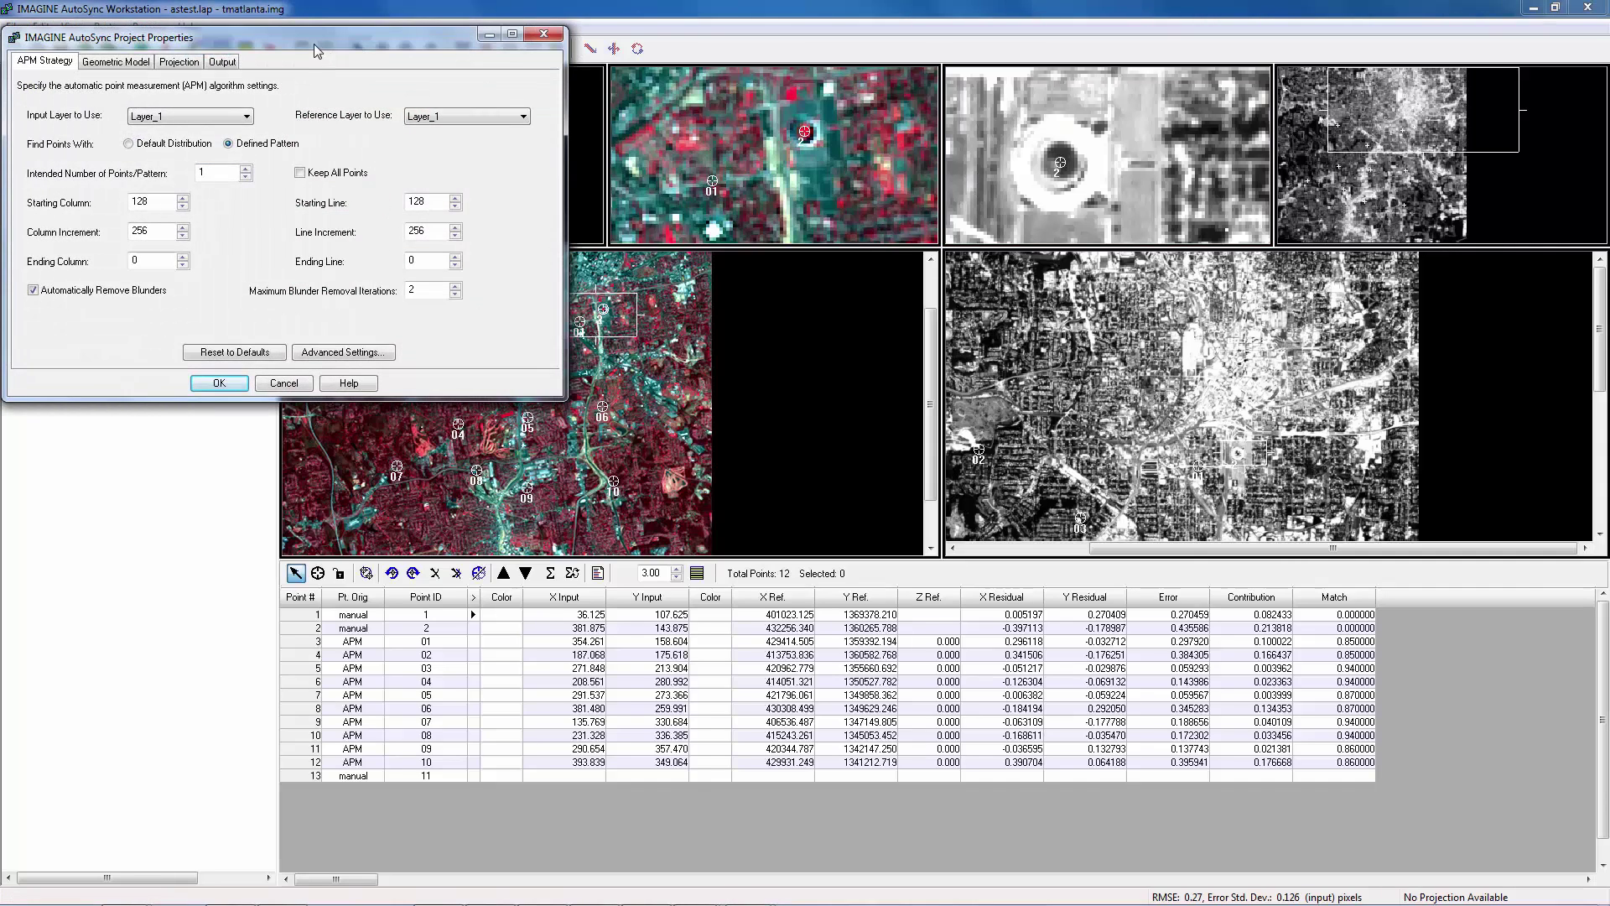
pyautogui.moveTo(313, 43); pyautogui.dragTo(621, 172)
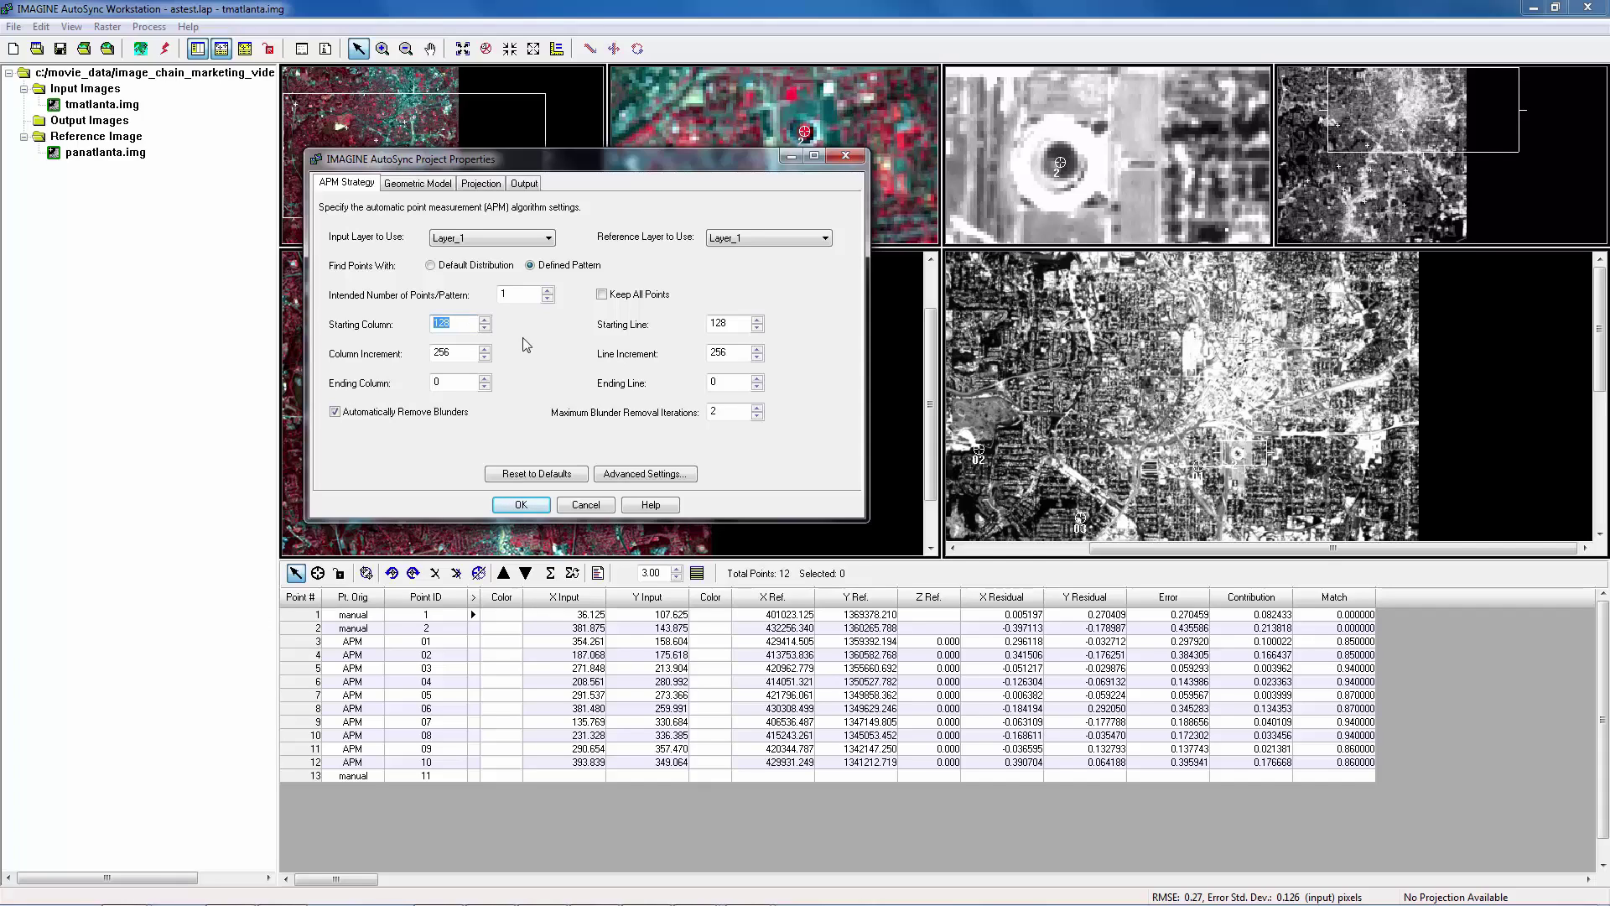
pyautogui.write('64')
pyautogui.doubleClick(721, 326)
pyautogui.write('64')
pyautogui.doubleClick(459, 354)
pyautogui.write('128')
pyautogui.doubleClick(728, 352)
pyautogui.write('12')
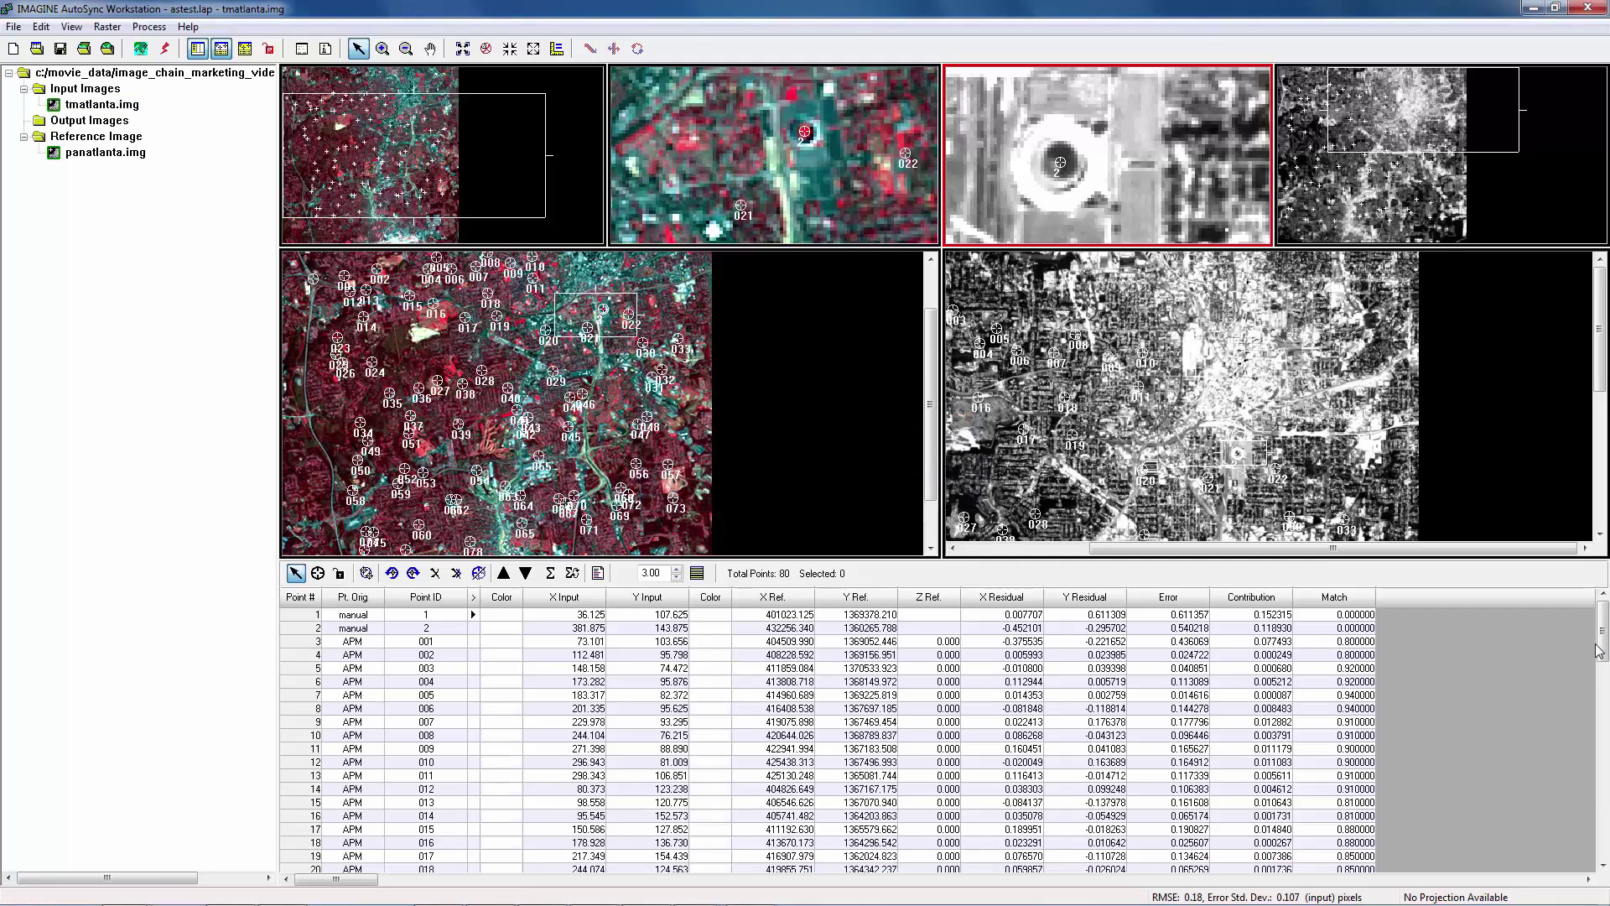
# - Scroll through the point table to review the 80 points at RMSE 0.18 pixels
pyautogui.moveTo(1603, 630); pyautogui.dragTo(1598, 831)
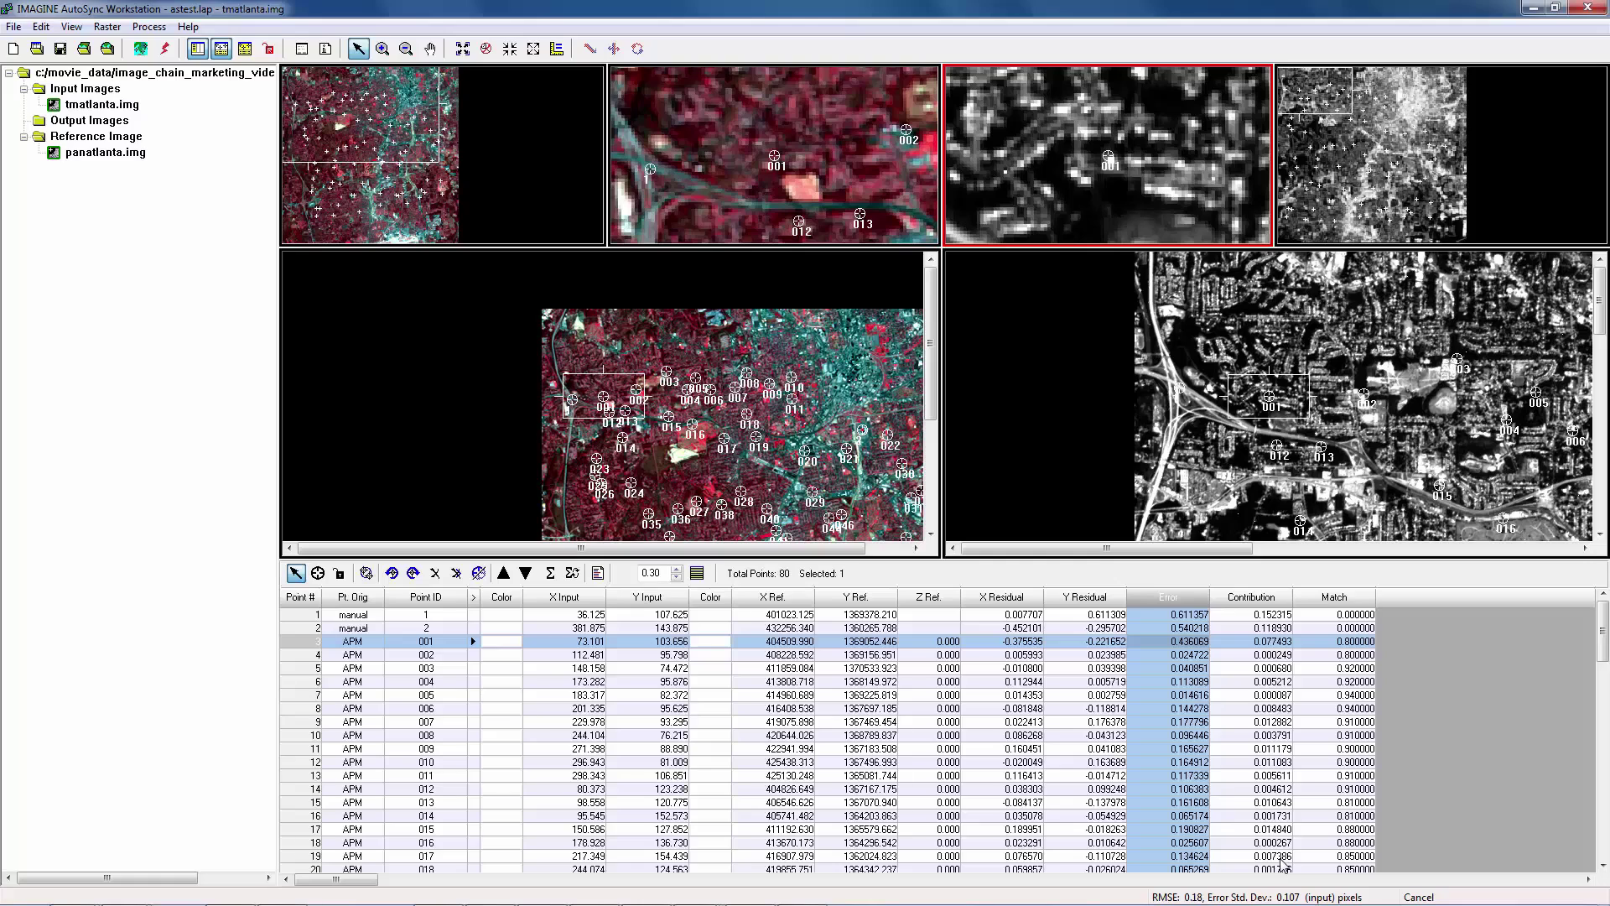
# - Set the geometric model to Polynomial, order 3, with RMS threshold 0.5000
pyautogui.click(151, 28)
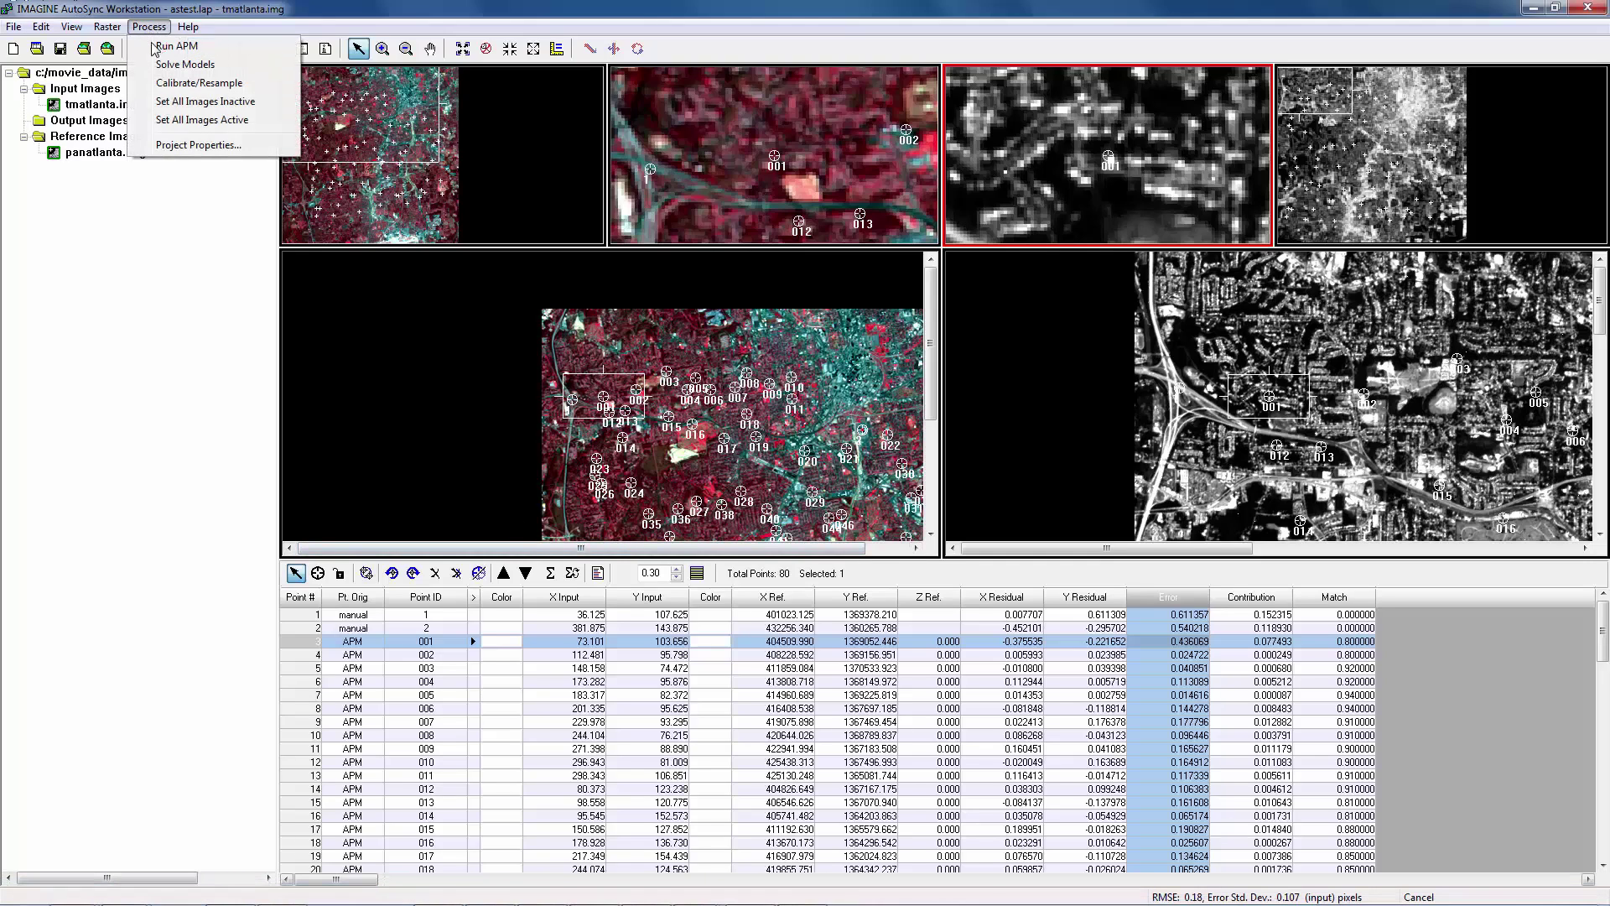
pyautogui.click(187, 146)
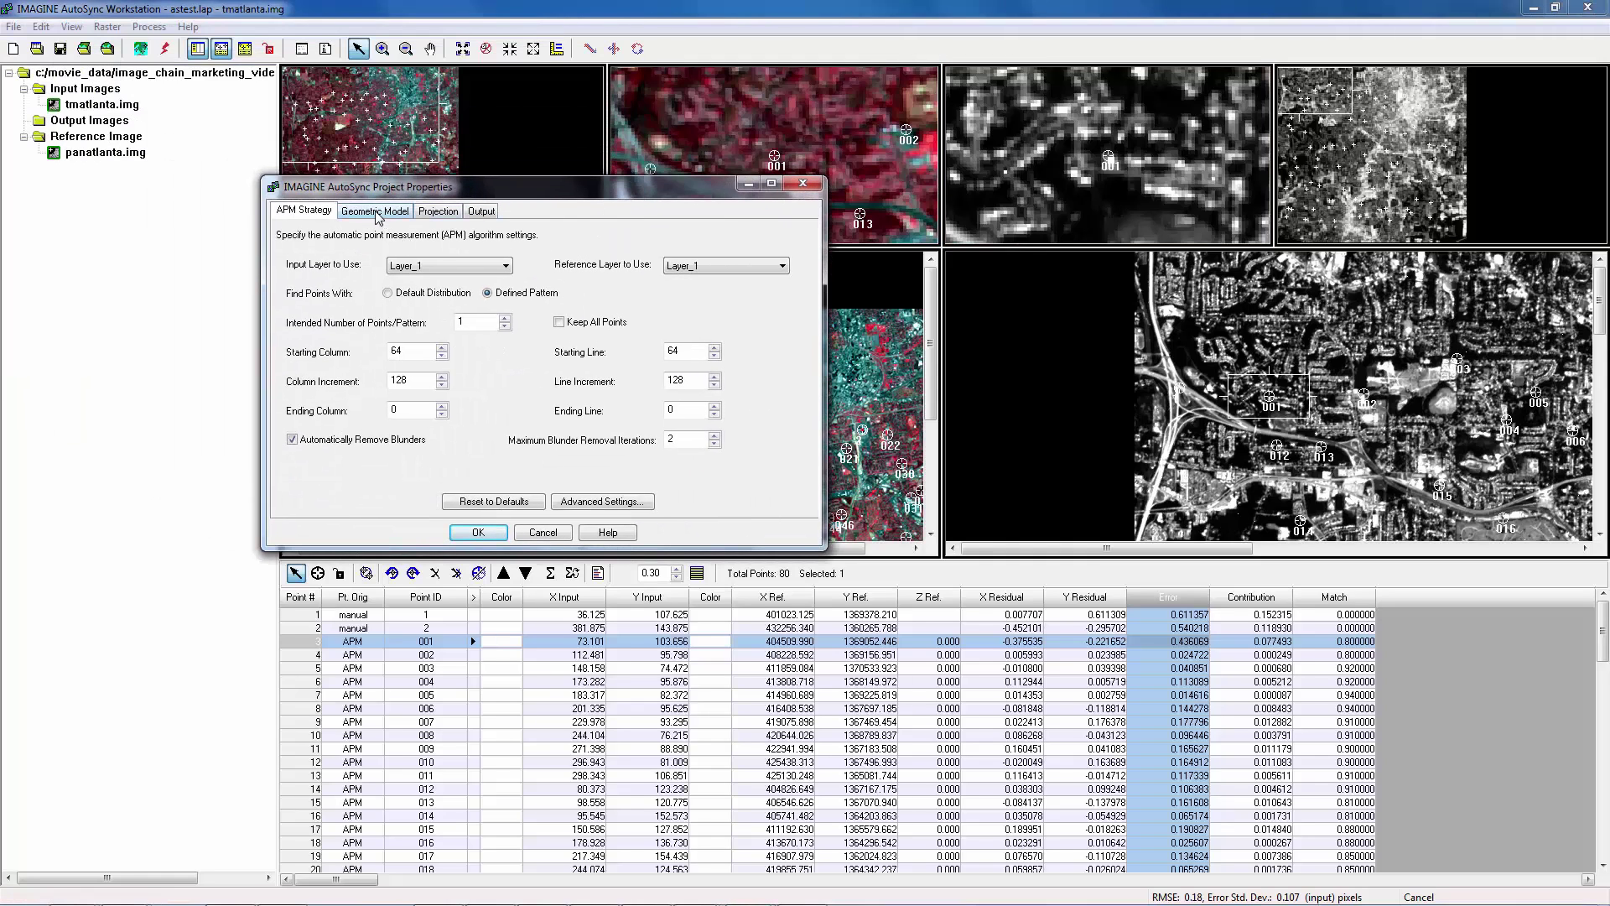
pyautogui.click(382, 215)
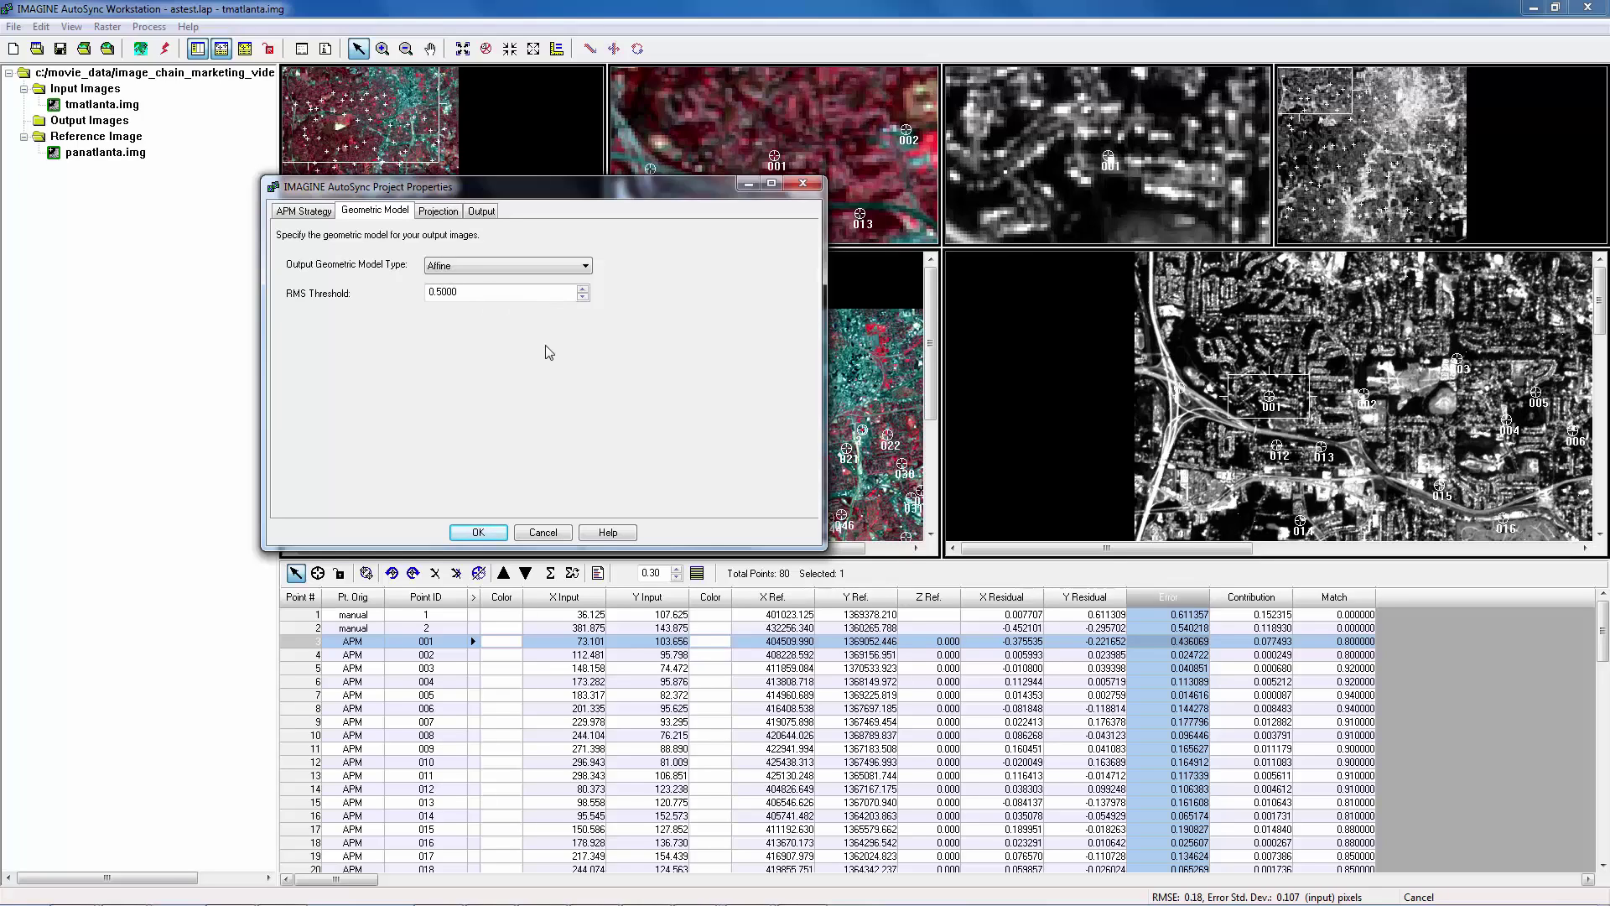
pyautogui.click(587, 268)
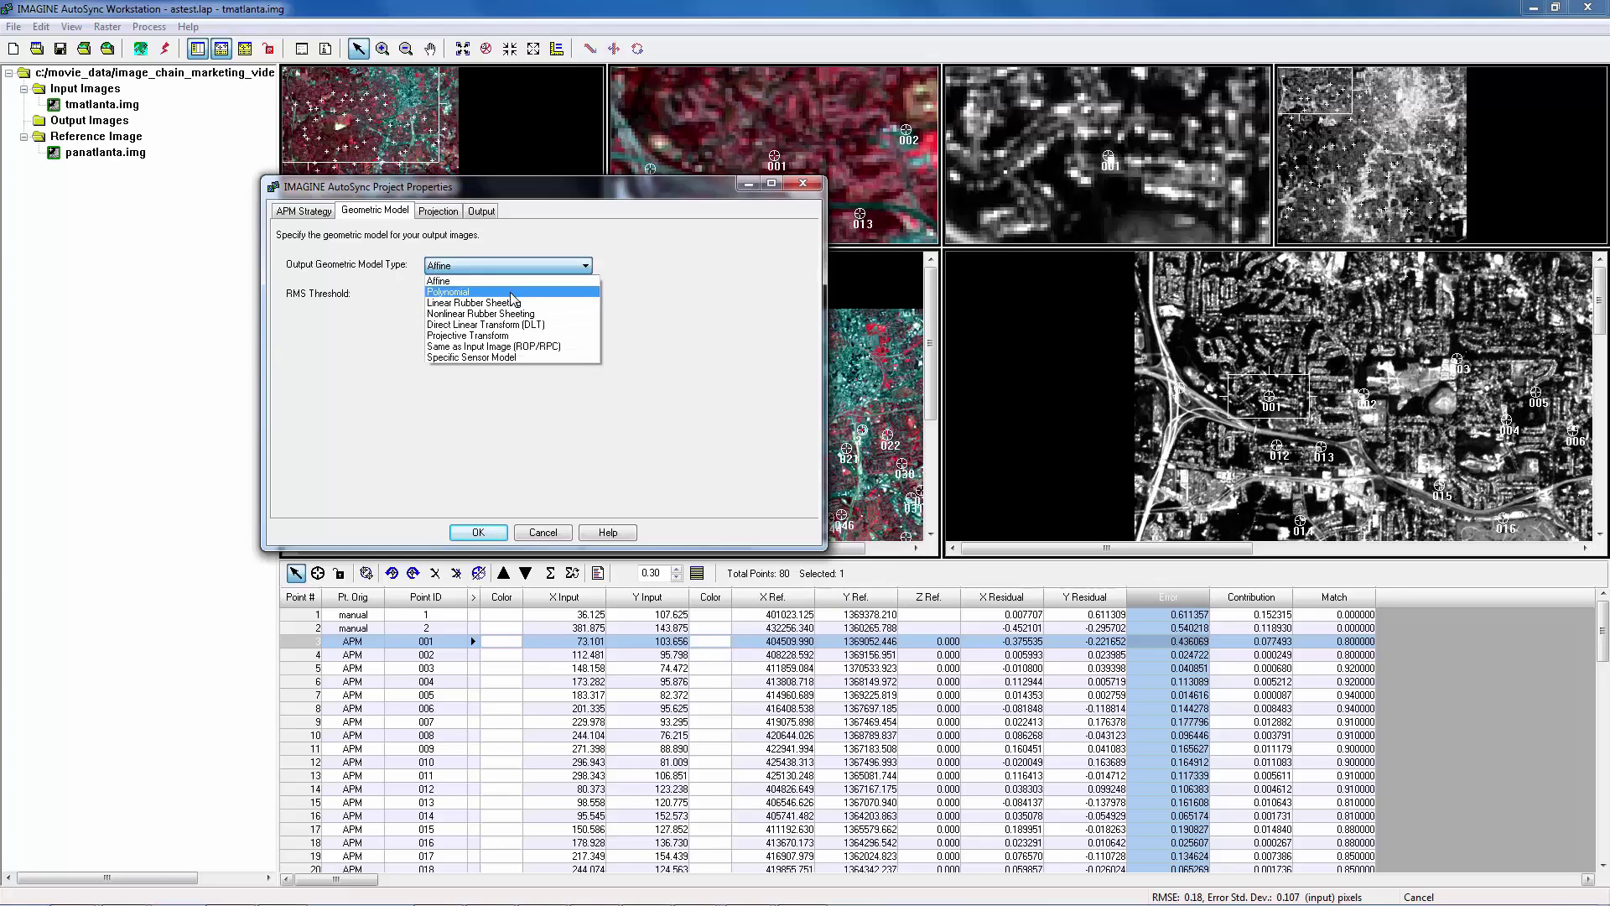
pyautogui.click(511, 294)
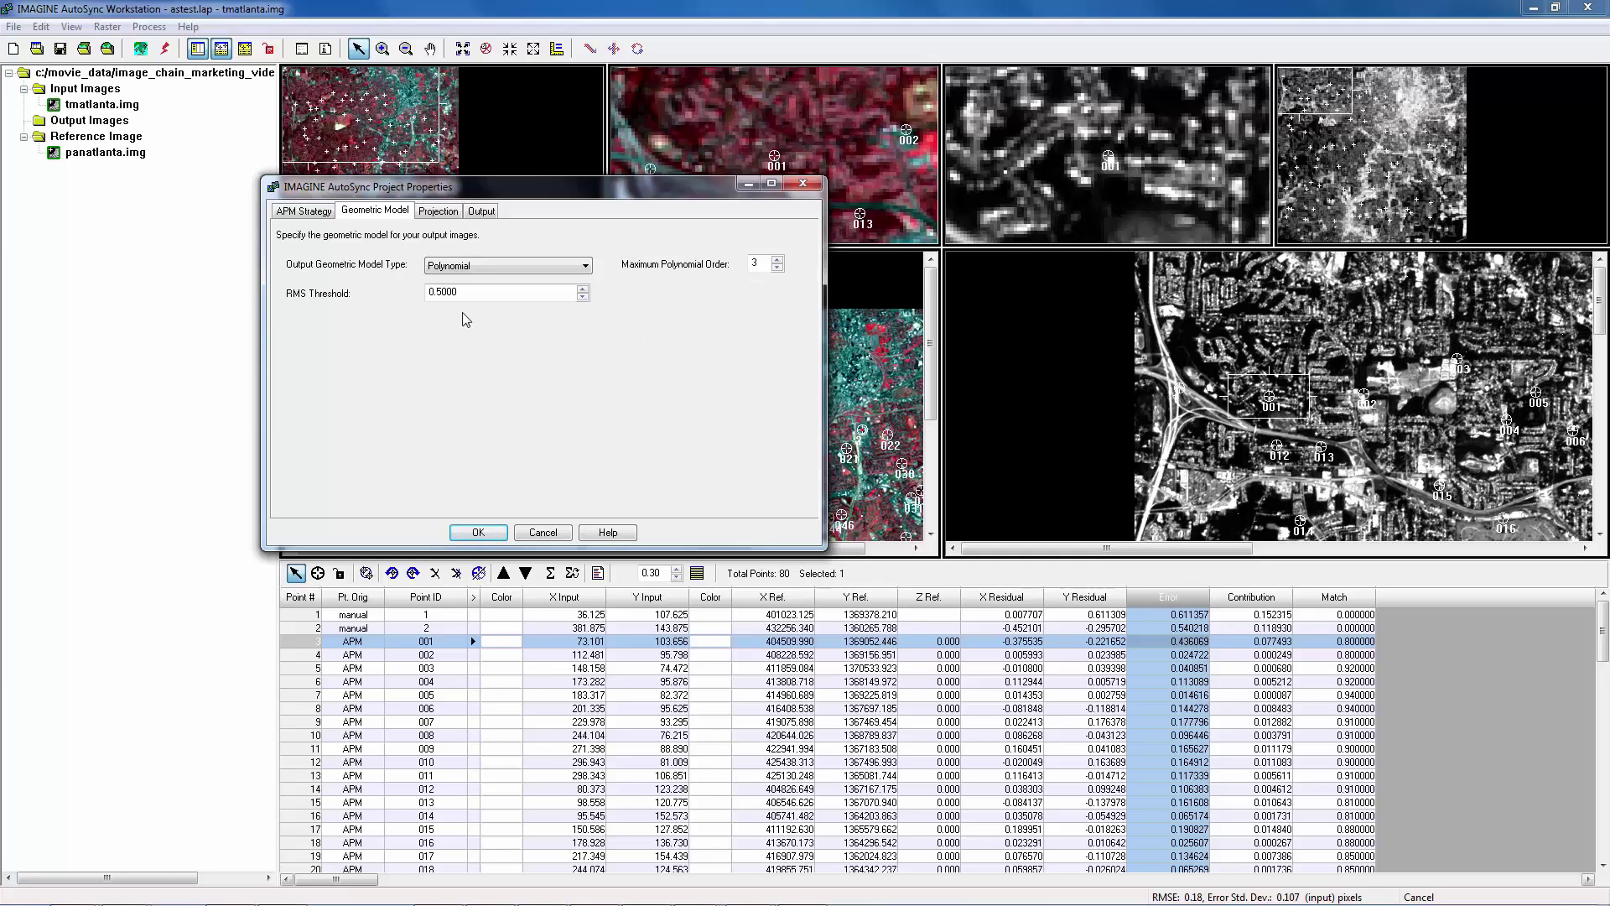
pyautogui.click(477, 534)
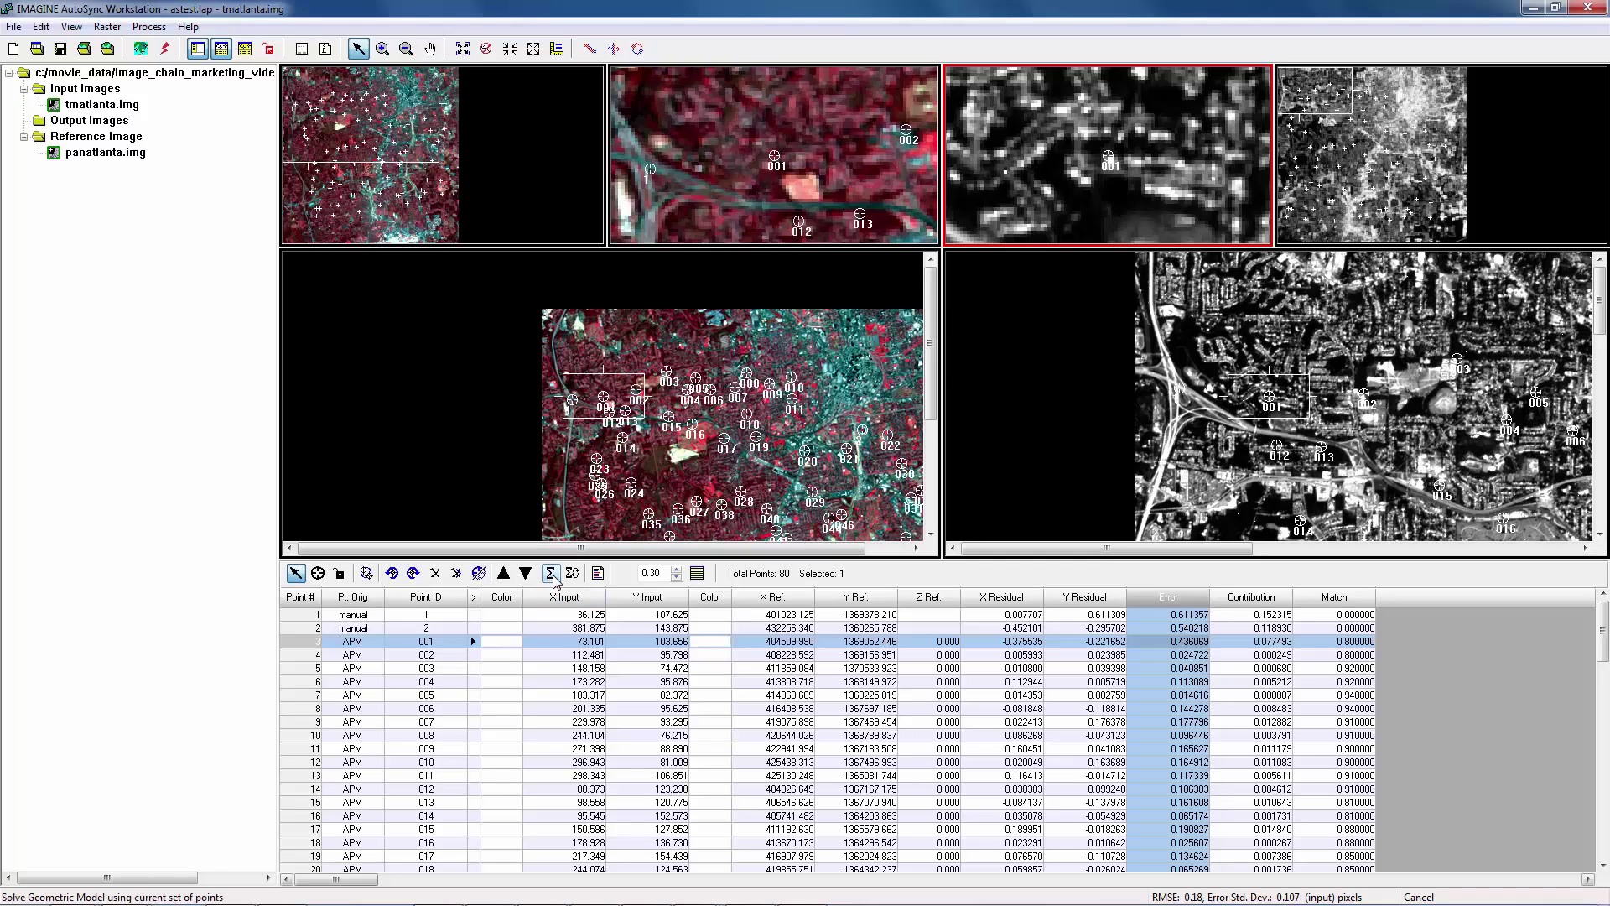
# - Solve the Polynomial model for tmatlanta.img, giving RMSE 0.18 pixels over 80 points
pyautogui.click(149, 26)
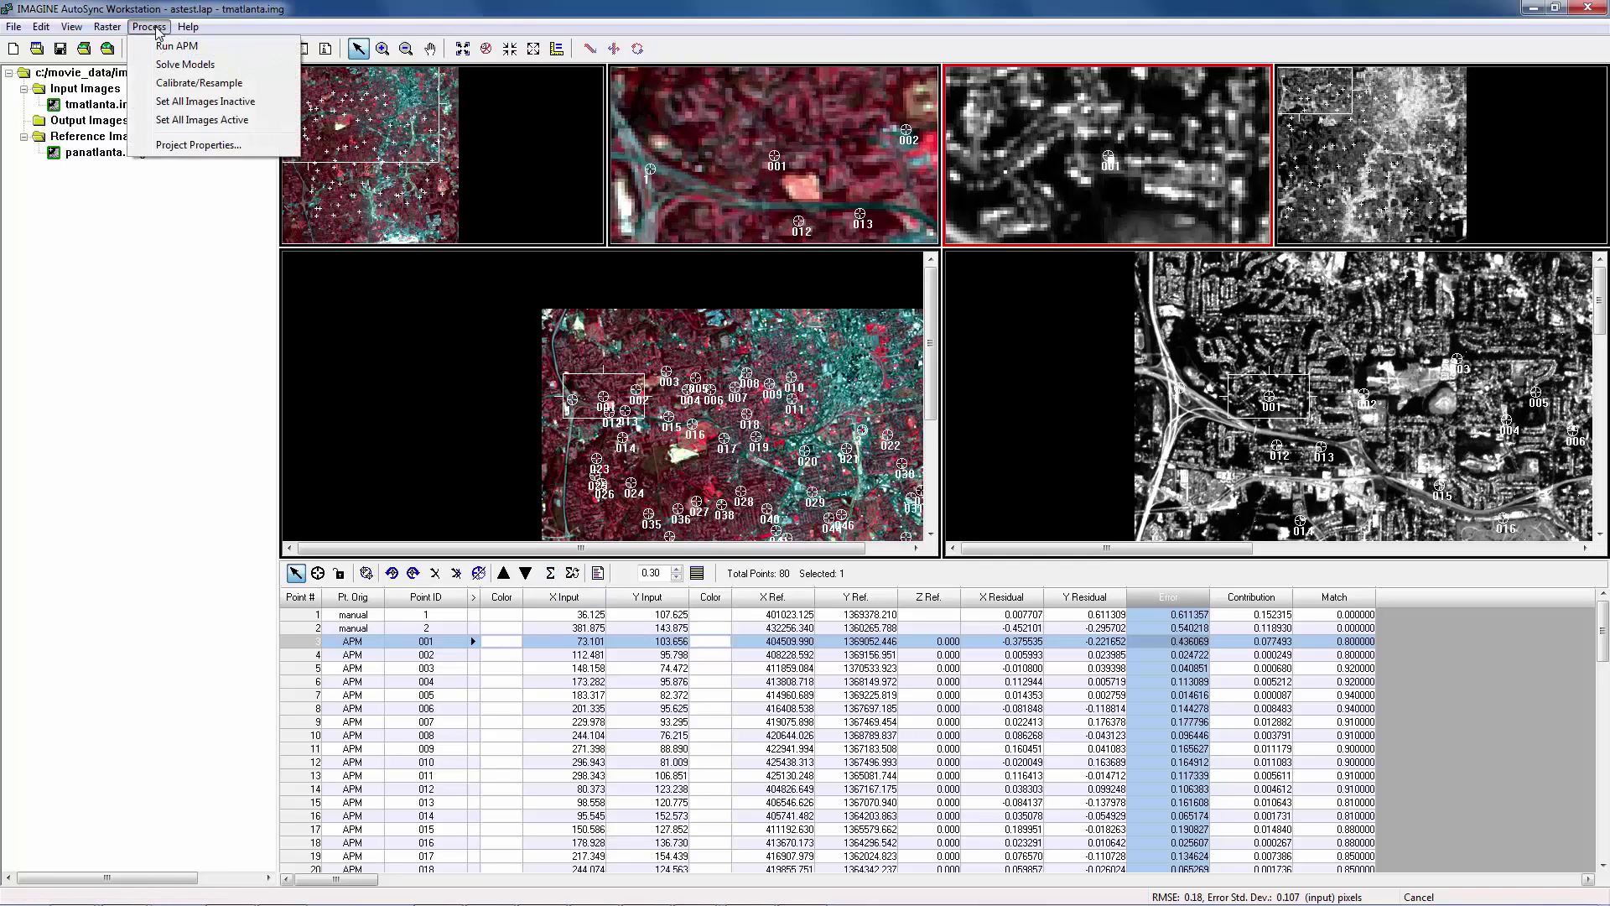
pyautogui.click(184, 67)
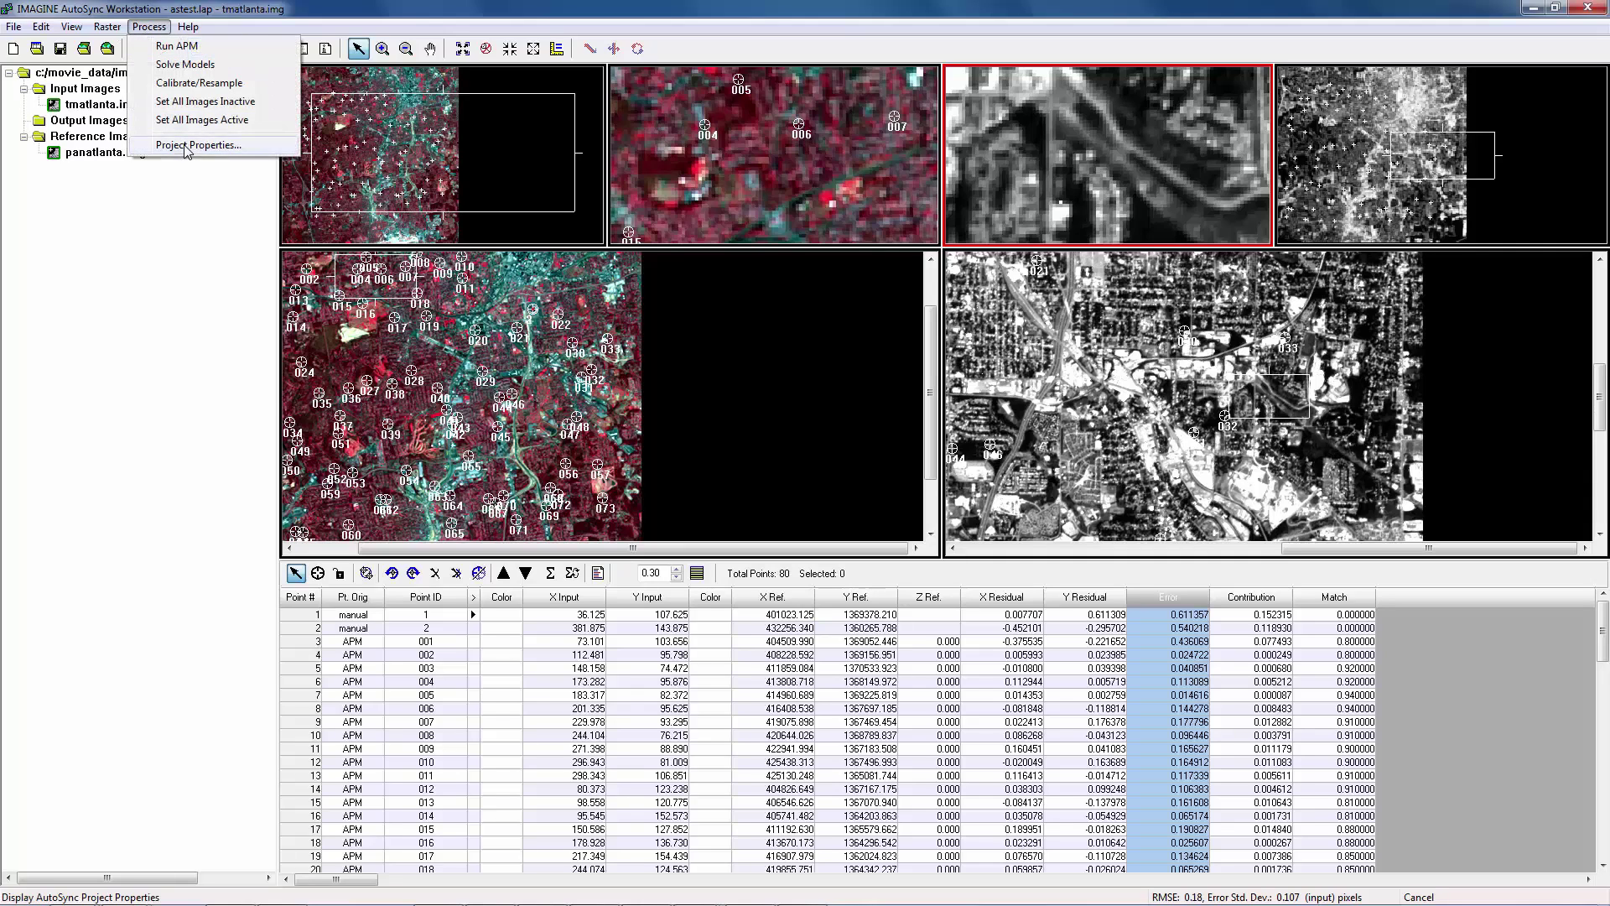
# - Change the RMS threshold on the Geometric Model tab from 0.5000 to 0.5
pyautogui.click(198, 145)
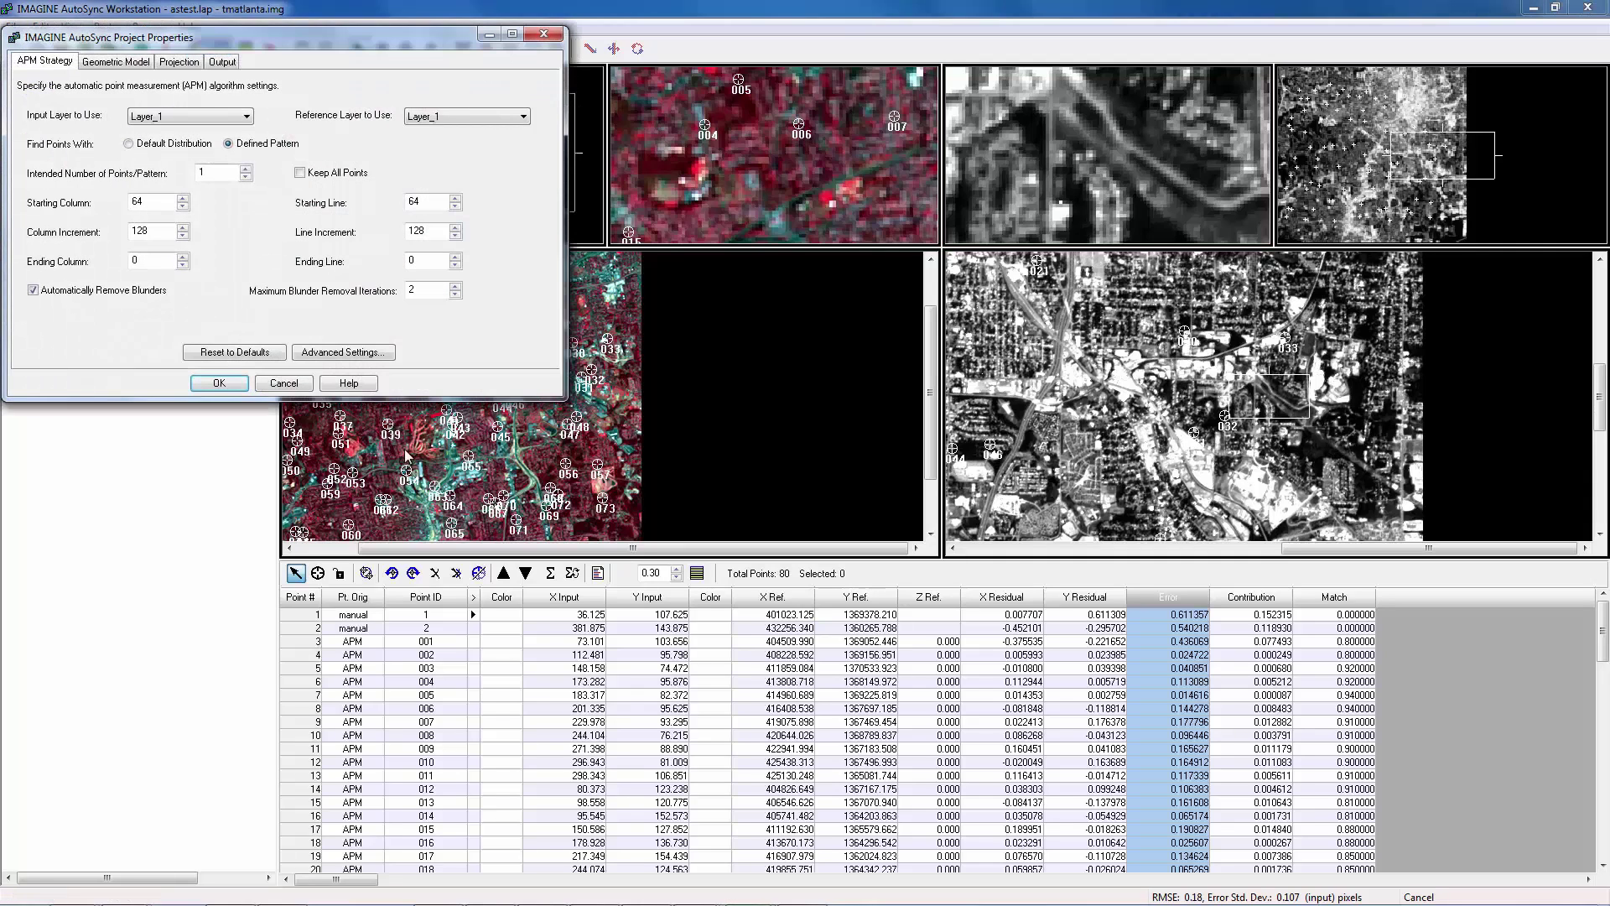
pyautogui.click(115, 62)
pyautogui.moveTo(232, 48); pyautogui.dragTo(645, 254)
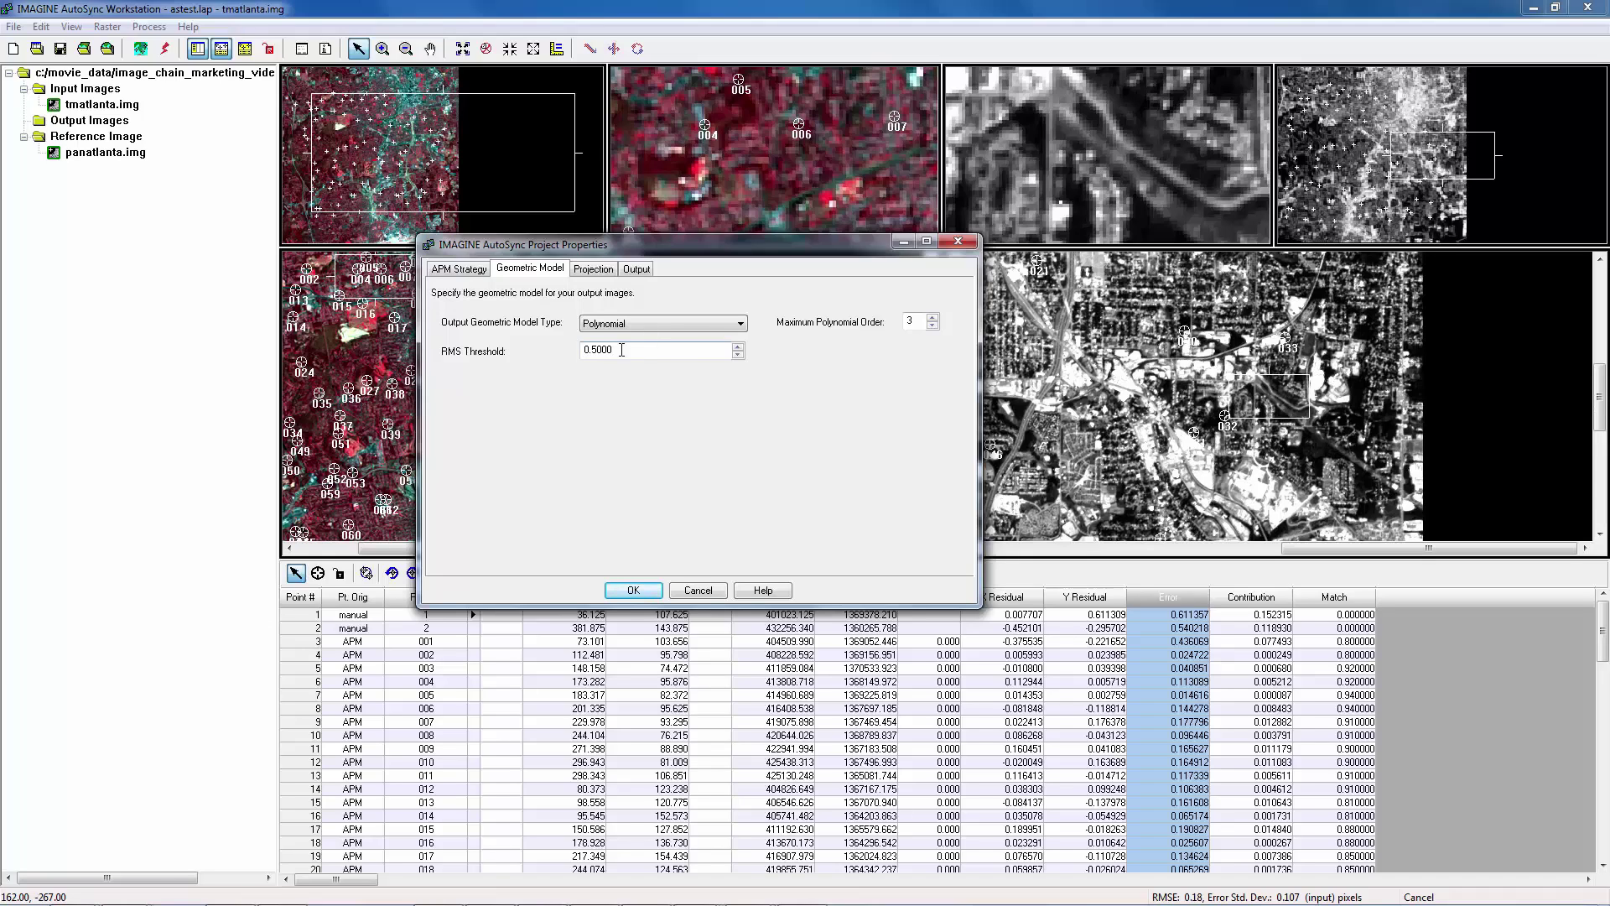
pyautogui.moveTo(596, 351); pyautogui.dragTo(637, 349)
pyautogui.press('BackSpace')
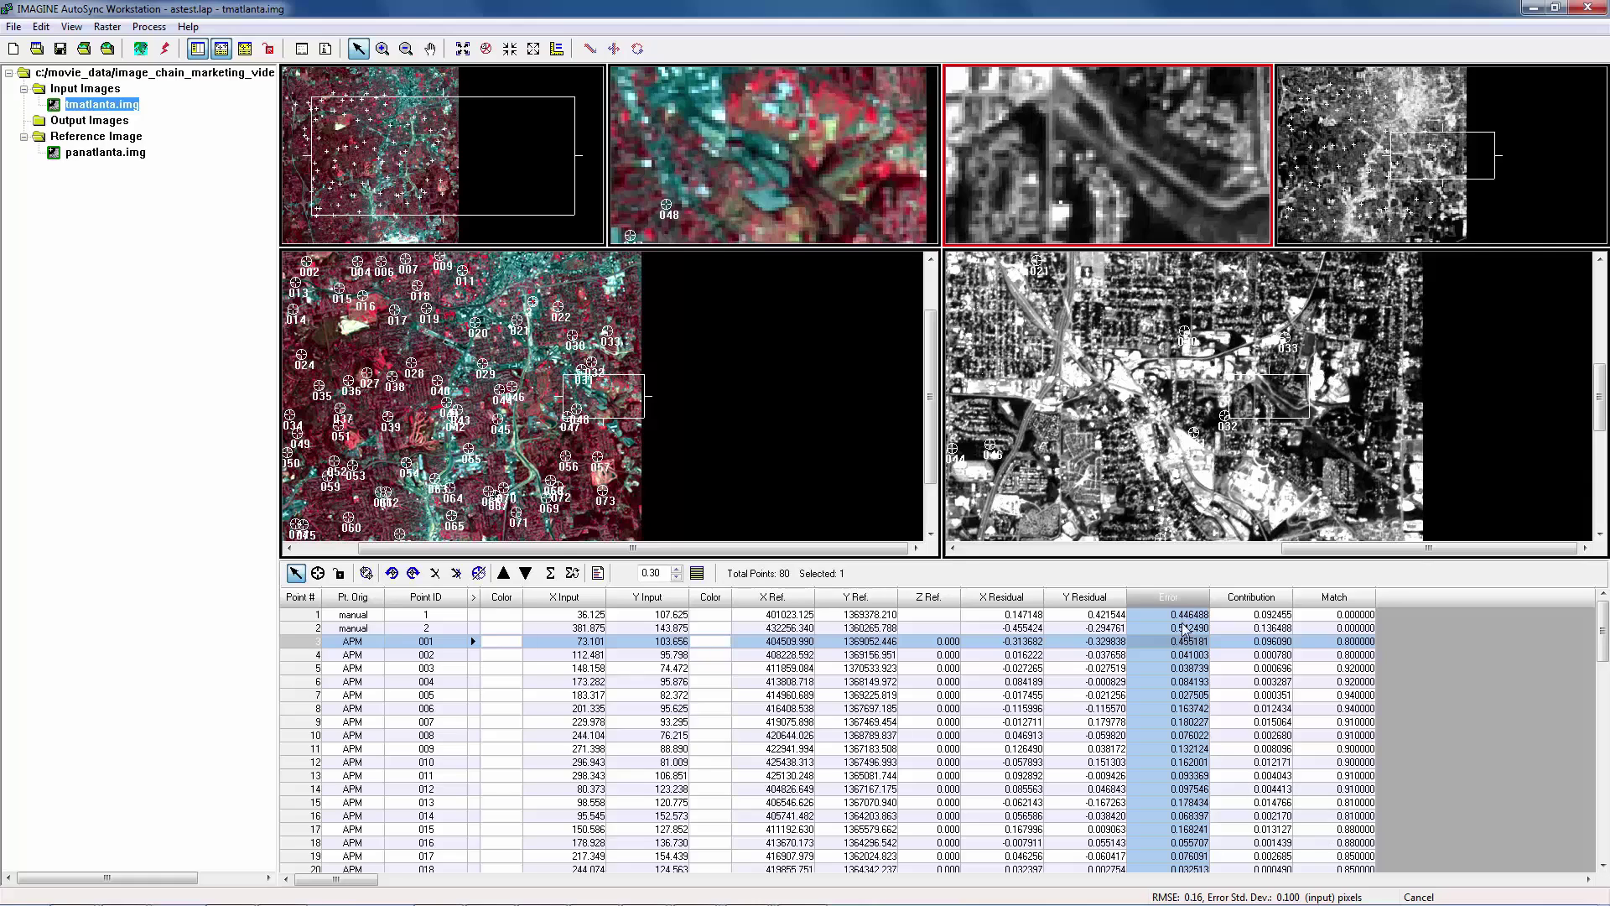
# - Sort the tie points by Error from Z to A and select the top high-error rows
pyautogui.rightClick(1183, 602)
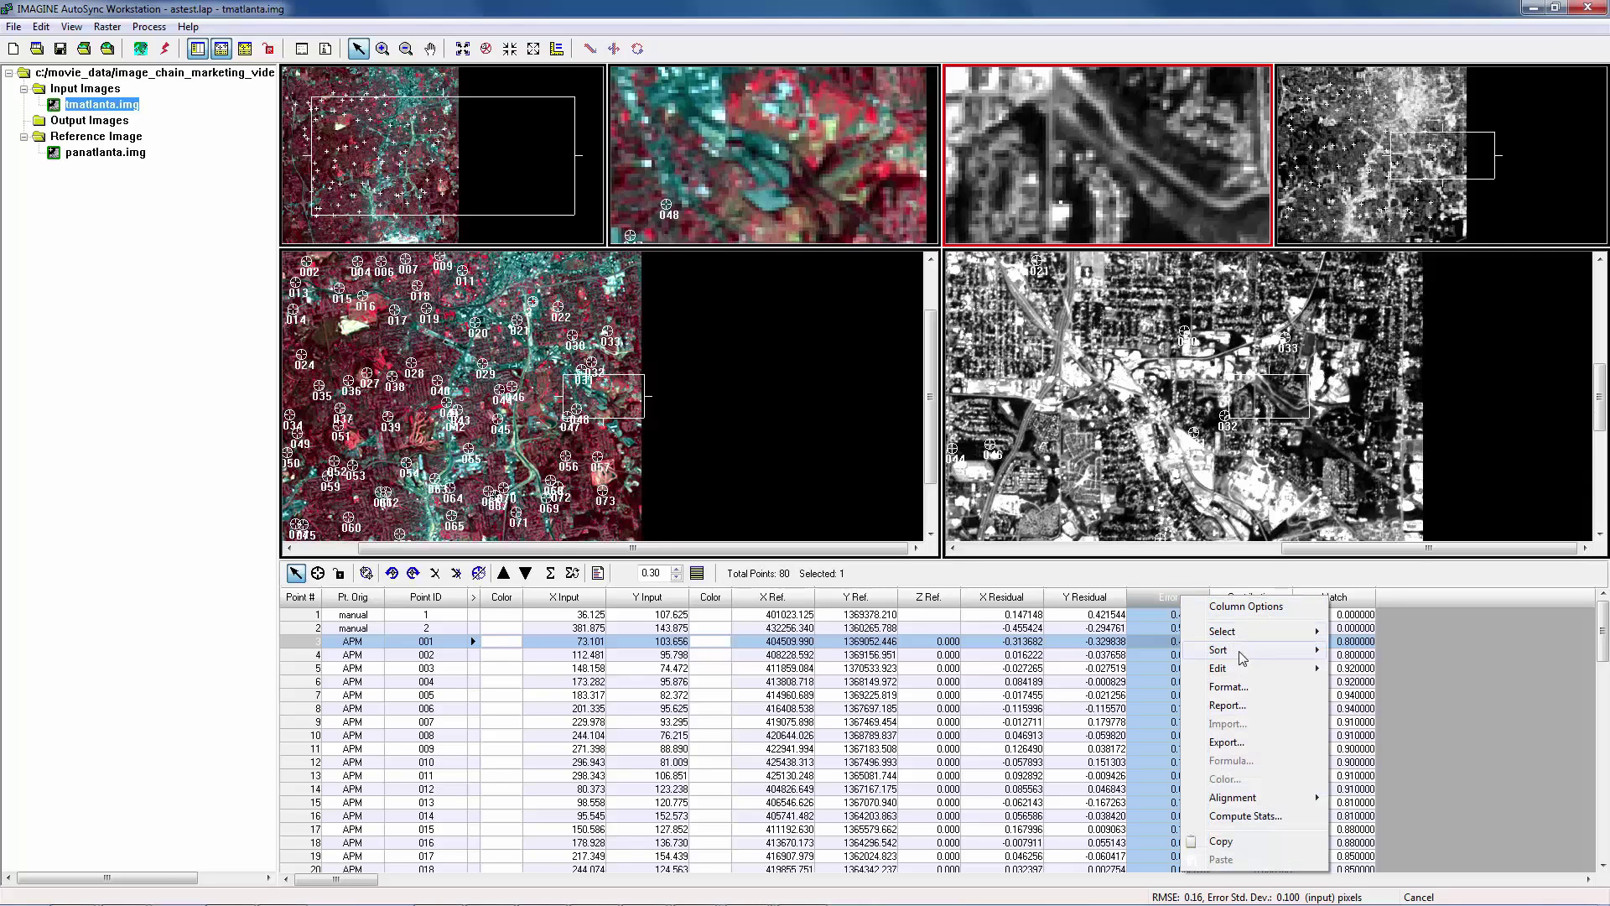
pyautogui.moveTo(1230, 658)
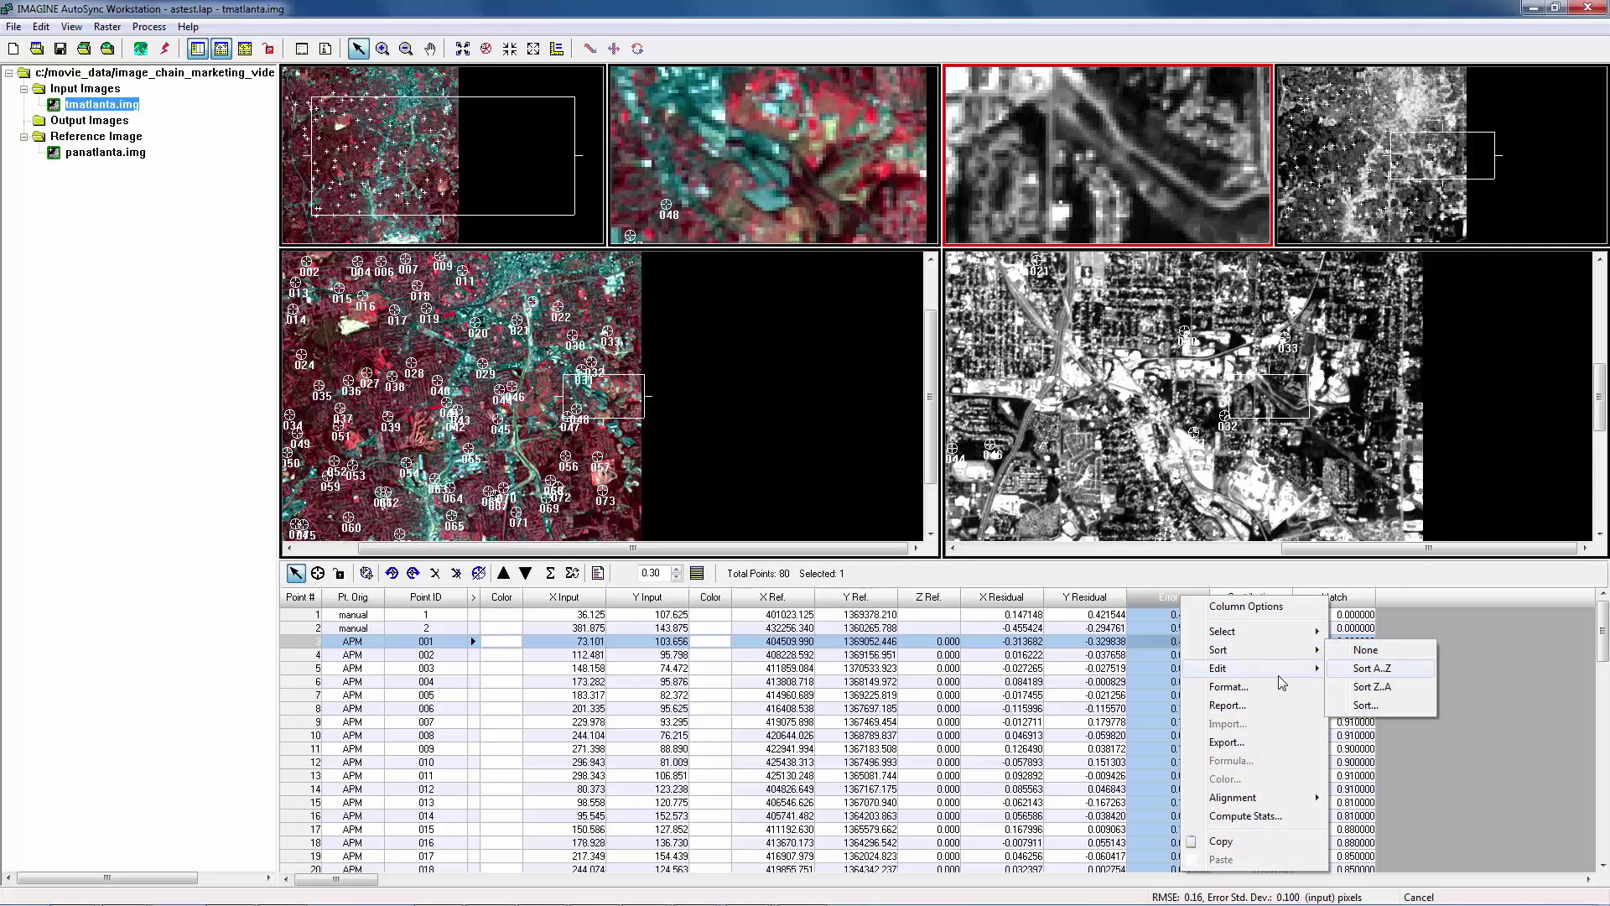
pyautogui.click(1386, 688)
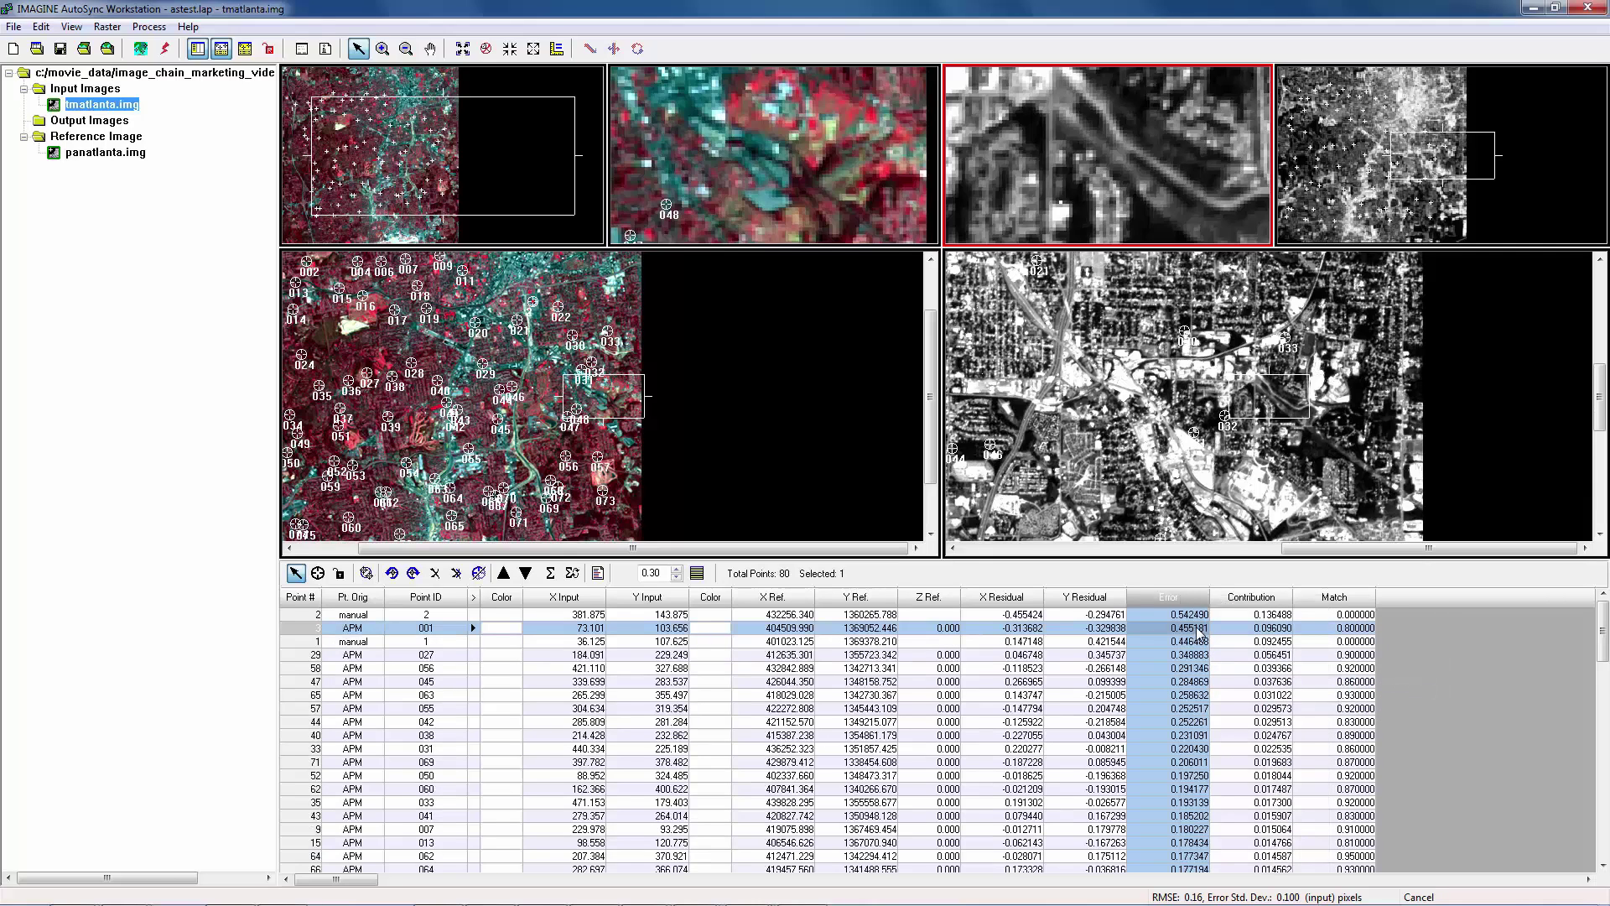
pyautogui.click(905, 684)
pyautogui.click(305, 617)
pyautogui.click(306, 642)
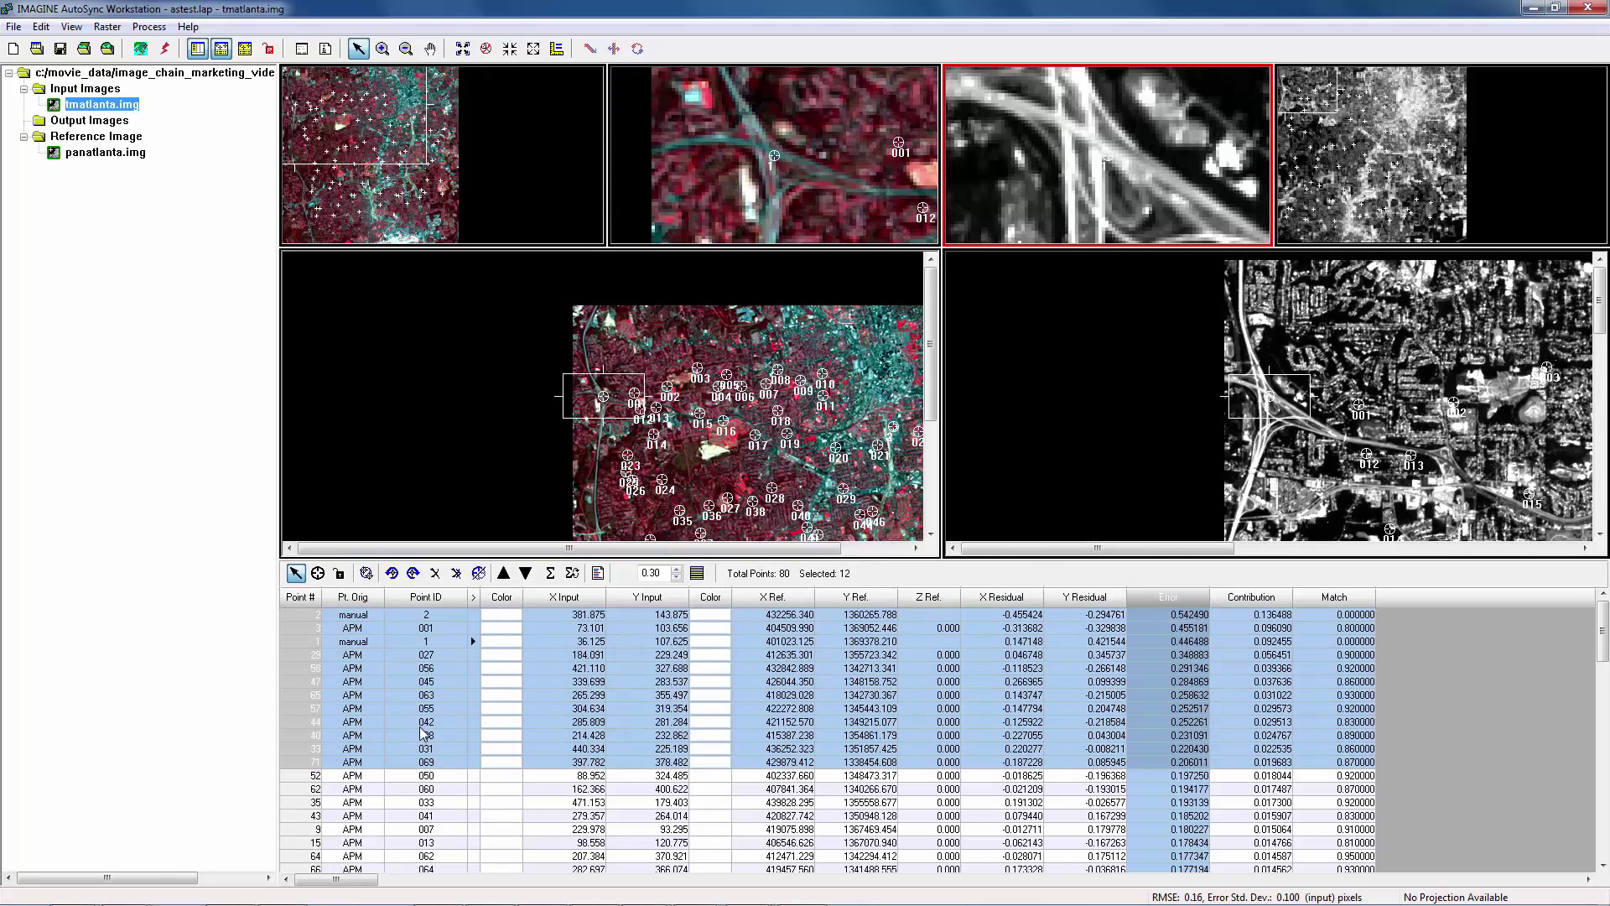
# - Delete the 12 highest-error points and re-solve, leaving 68 points at RMSE 0.11 pixels
pyautogui.click(435, 574)
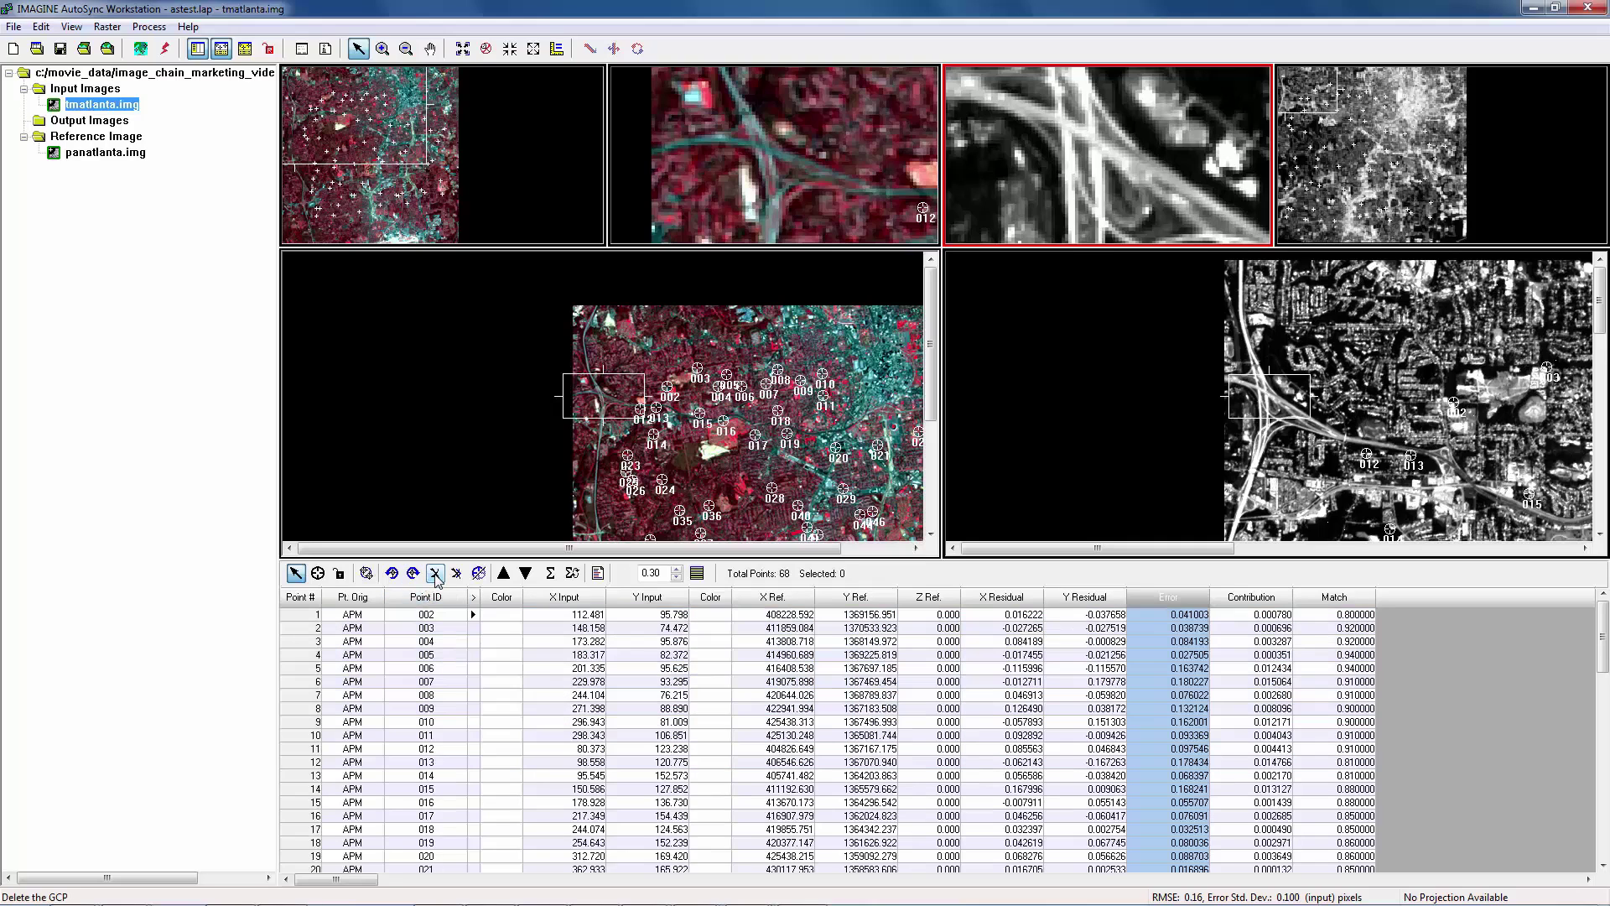
pyautogui.click(551, 573)
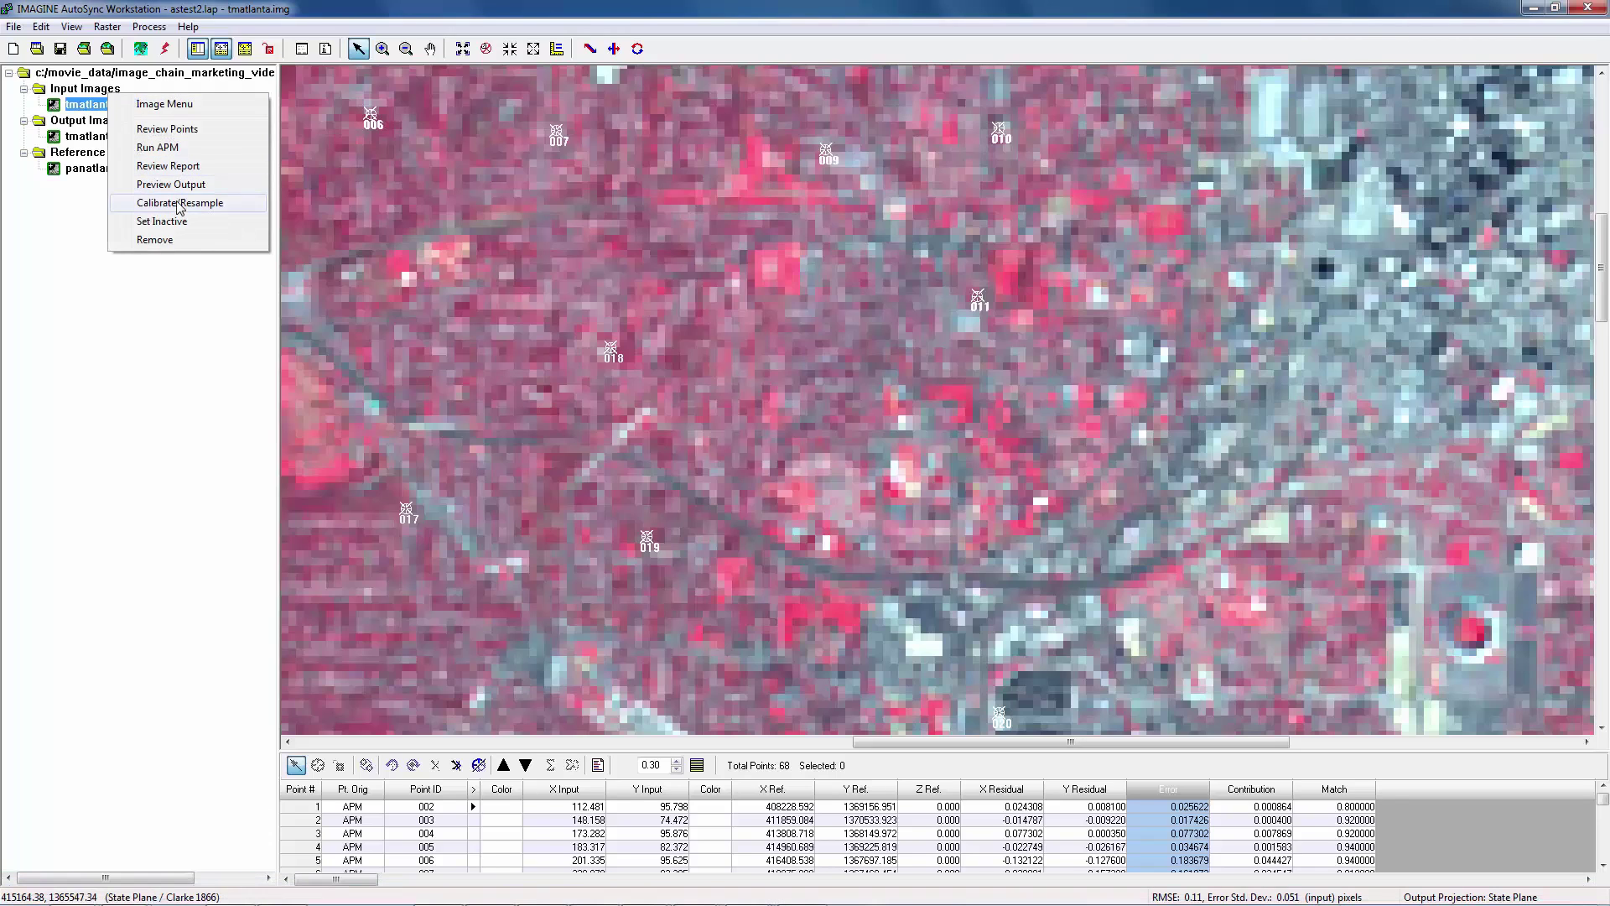
# - Resample tmatlanta.img with Calibrate/Resample to create tmatlanta_output.img with its 68 control points
pyautogui.click(179, 203)
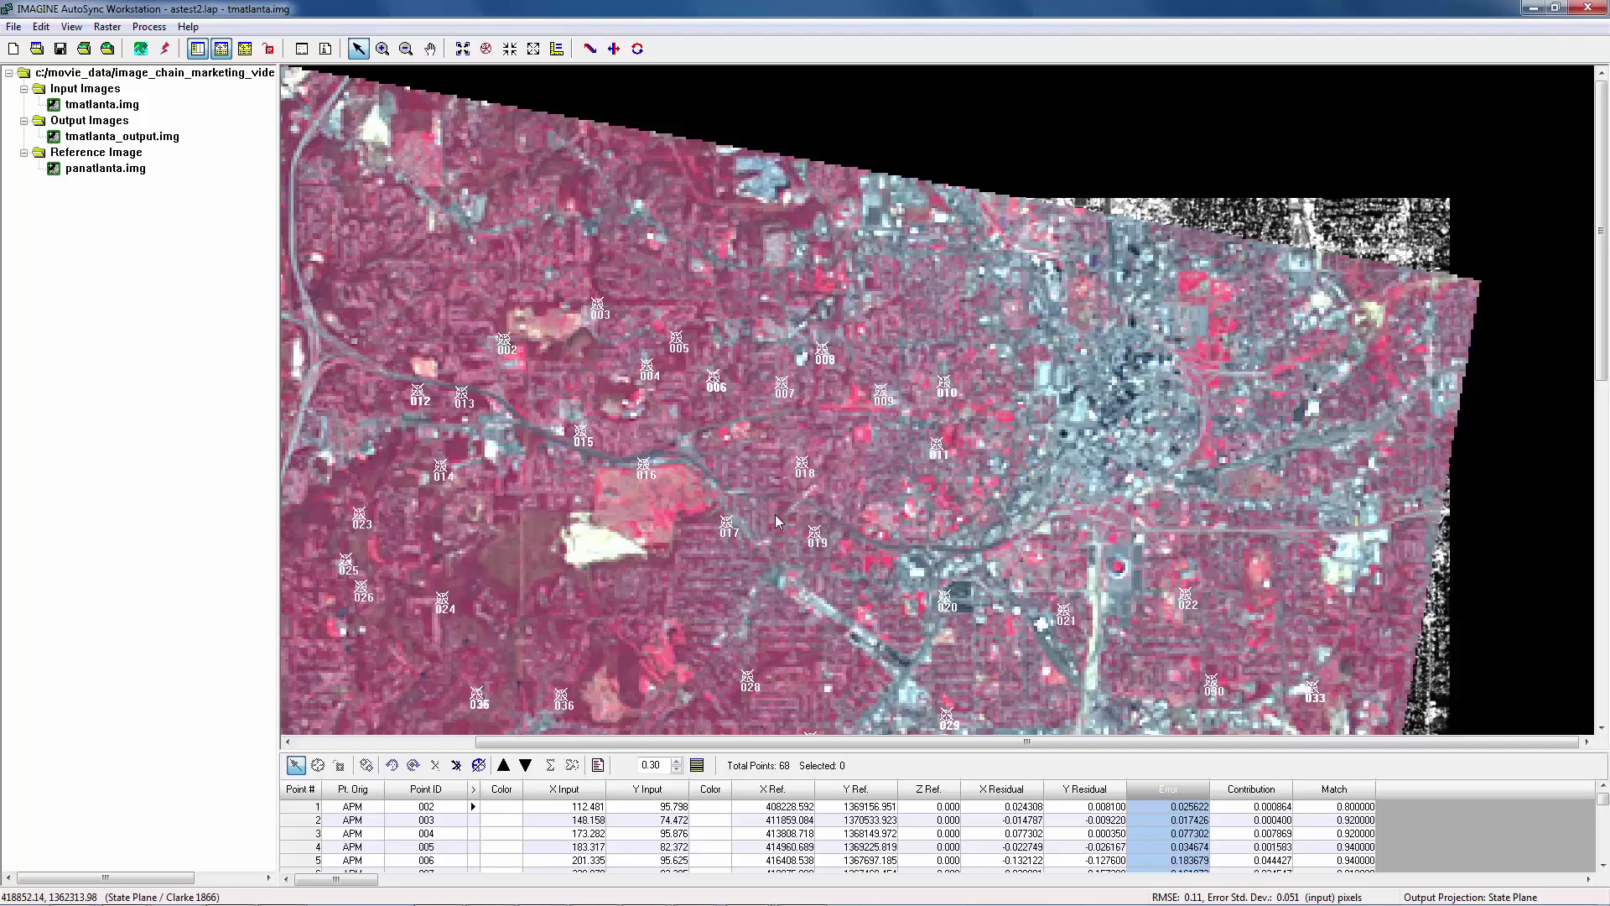
# - Zoom into tmatlanta_output.img and pan down and right to tie points 017–029
pyautogui.scroll(3, 779, 508)
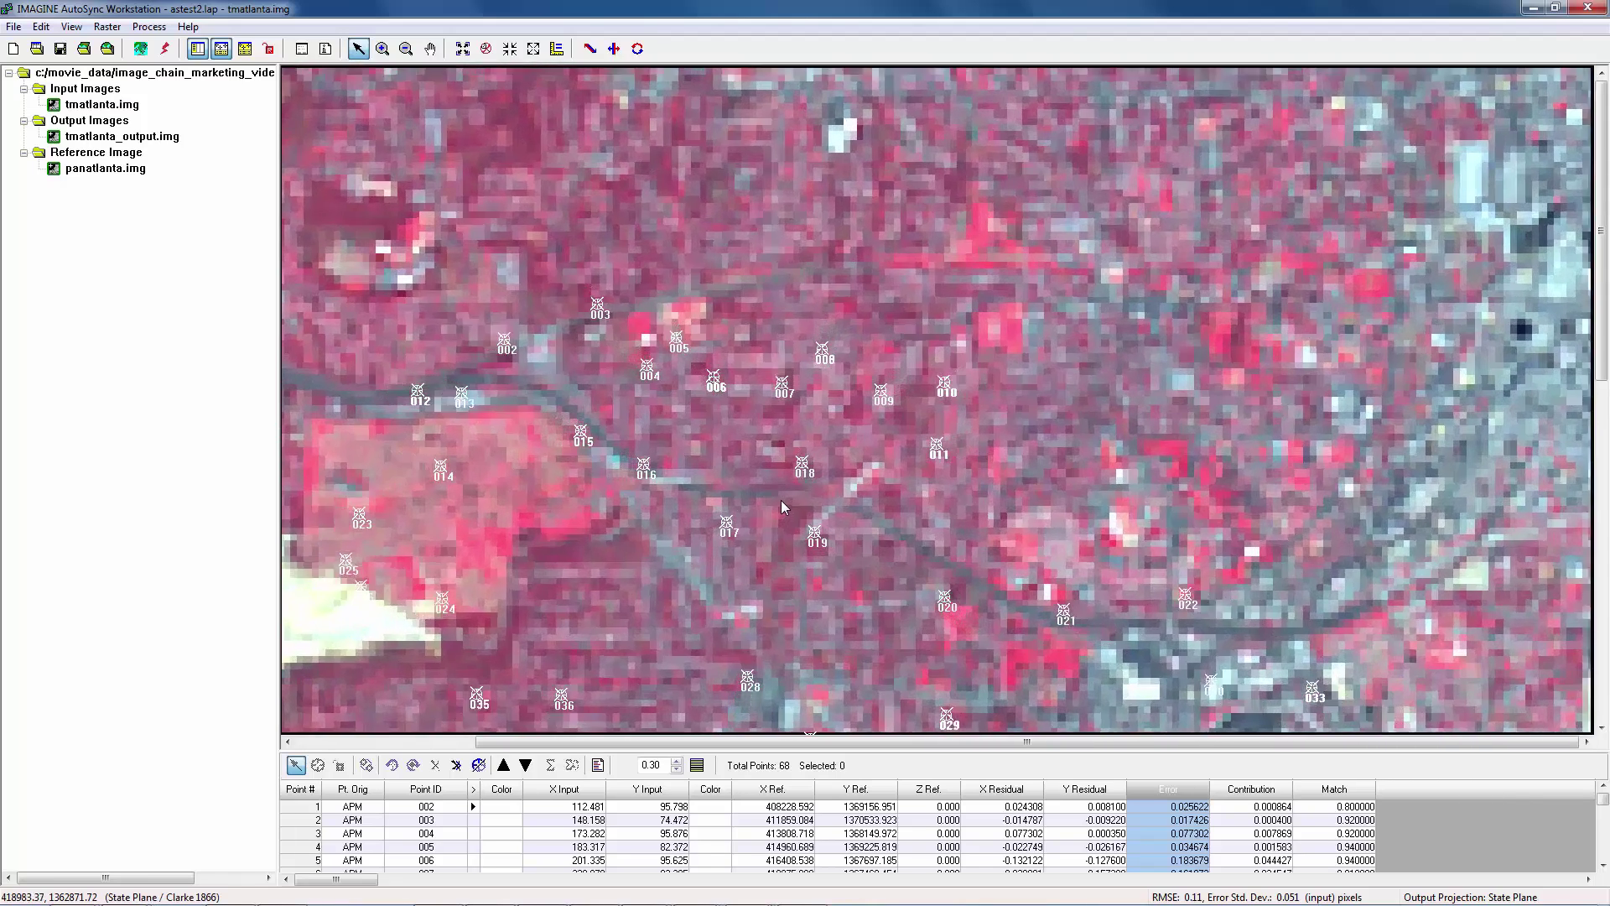
pyautogui.moveTo(1160, 742); pyautogui.dragTo(1237, 741)
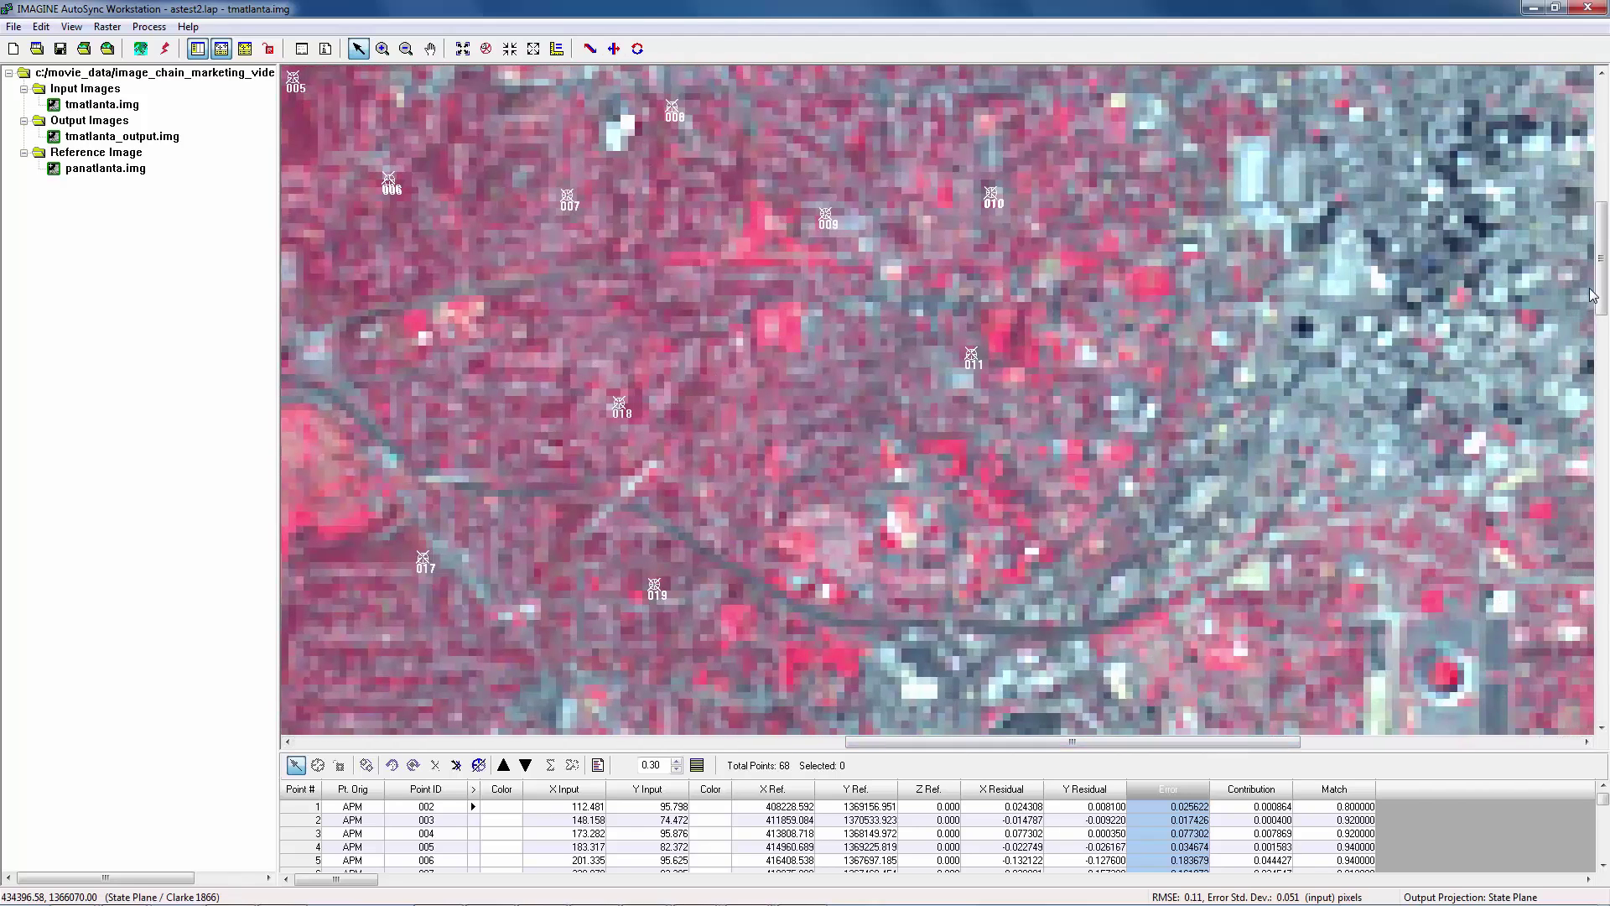
pyautogui.moveTo(1603, 292); pyautogui.dragTo(1608, 354)
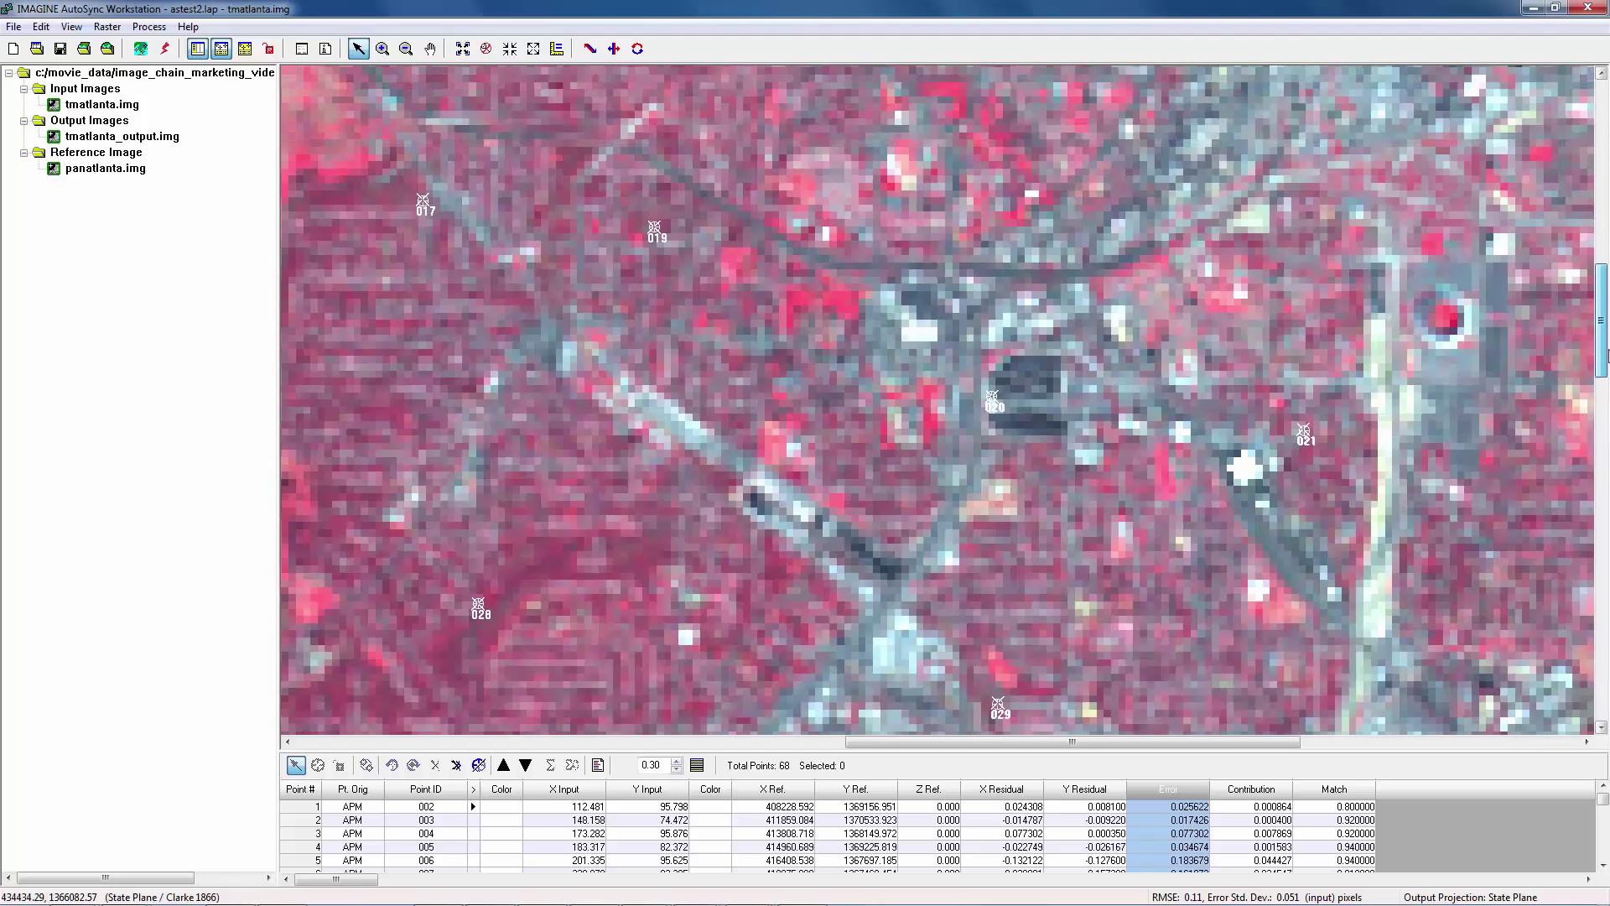
pyautogui.click(614, 49)
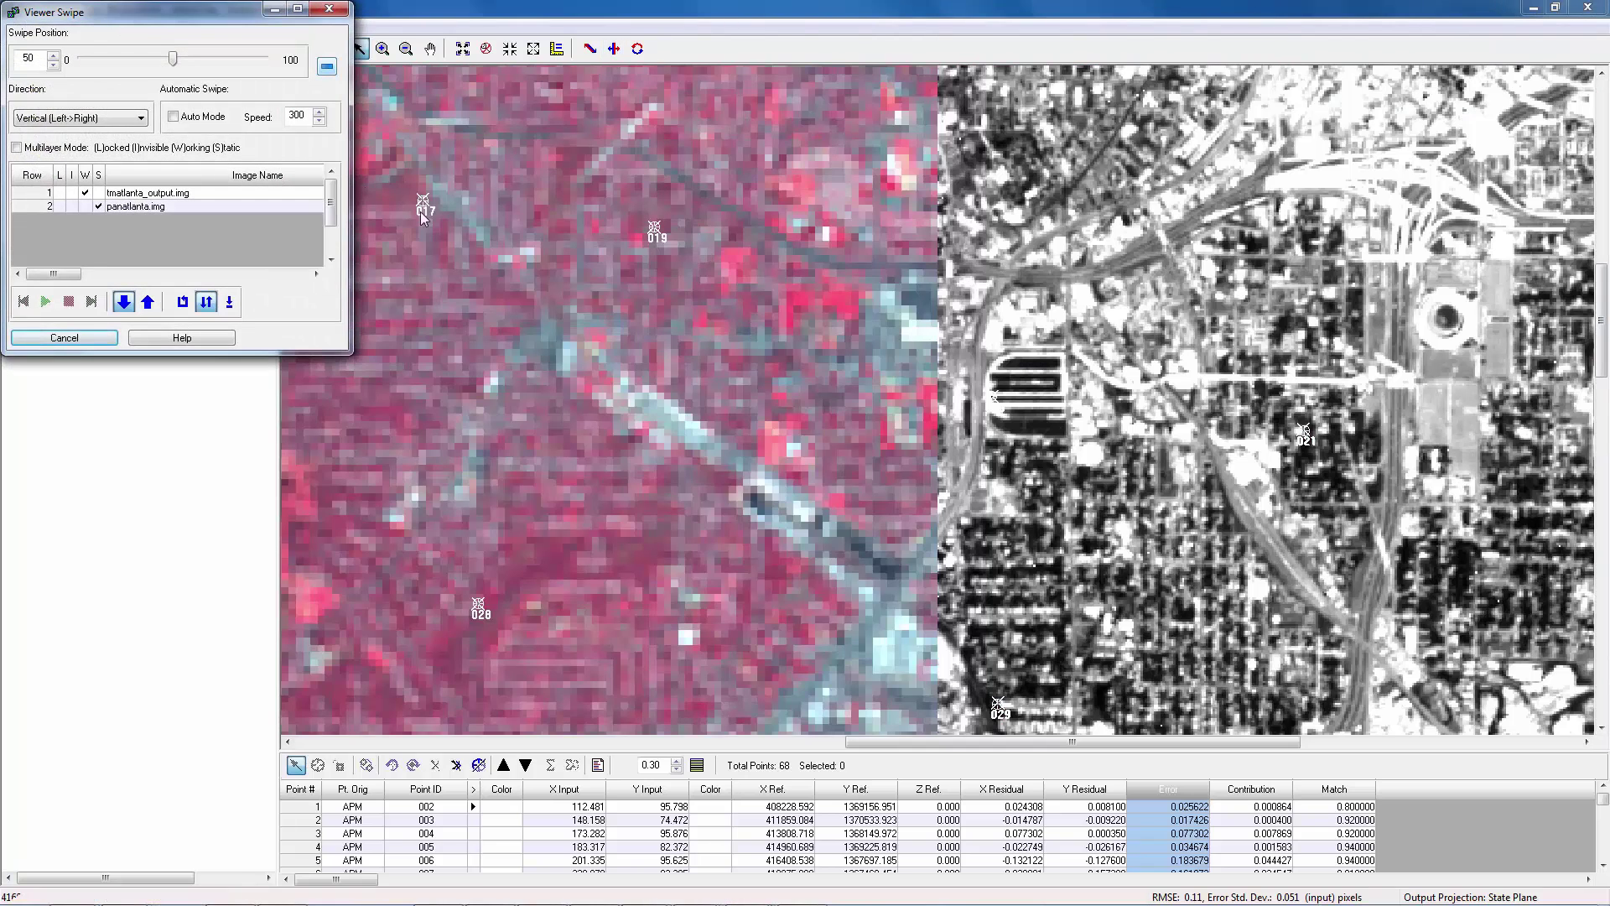
pyautogui.moveTo(172, 60); pyautogui.dragTo(267, 77)
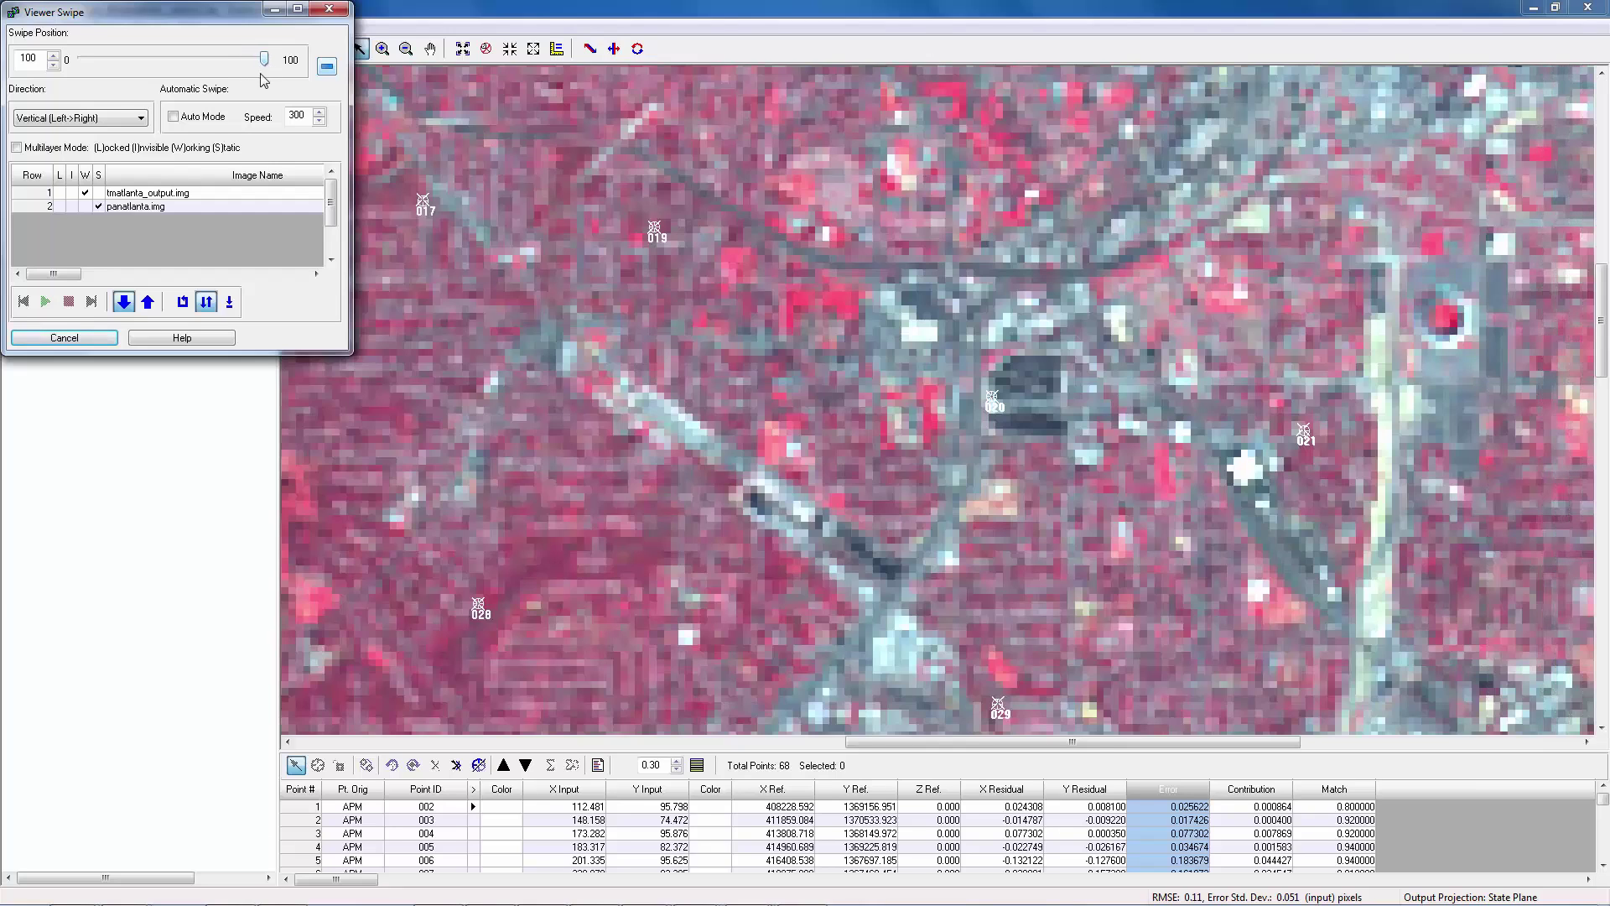
pyautogui.click(67, 338)
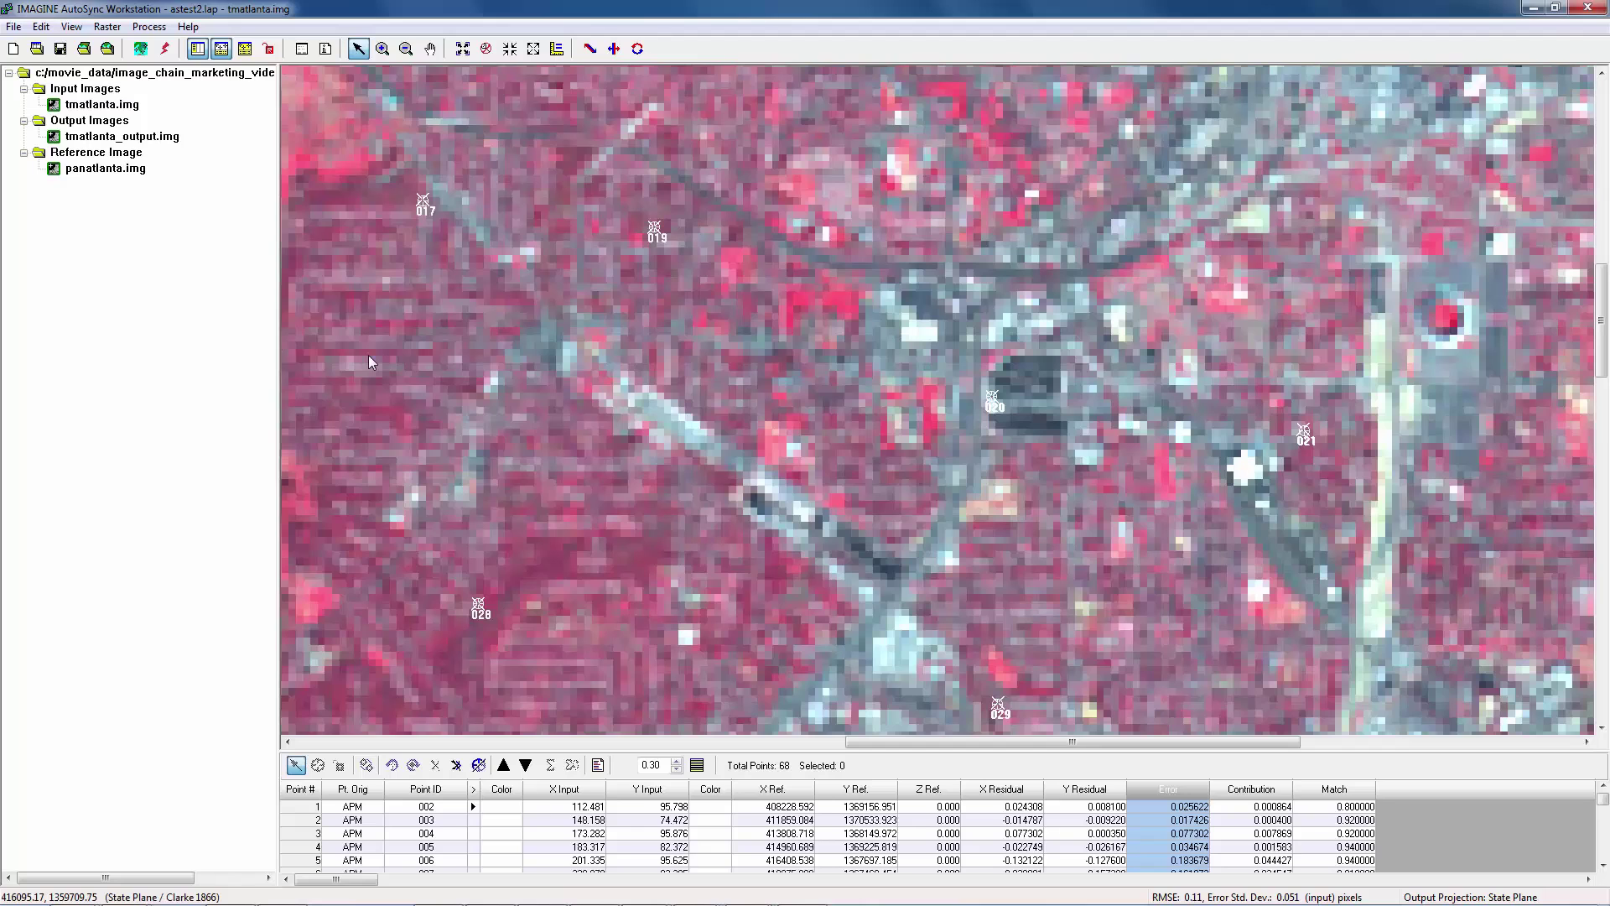